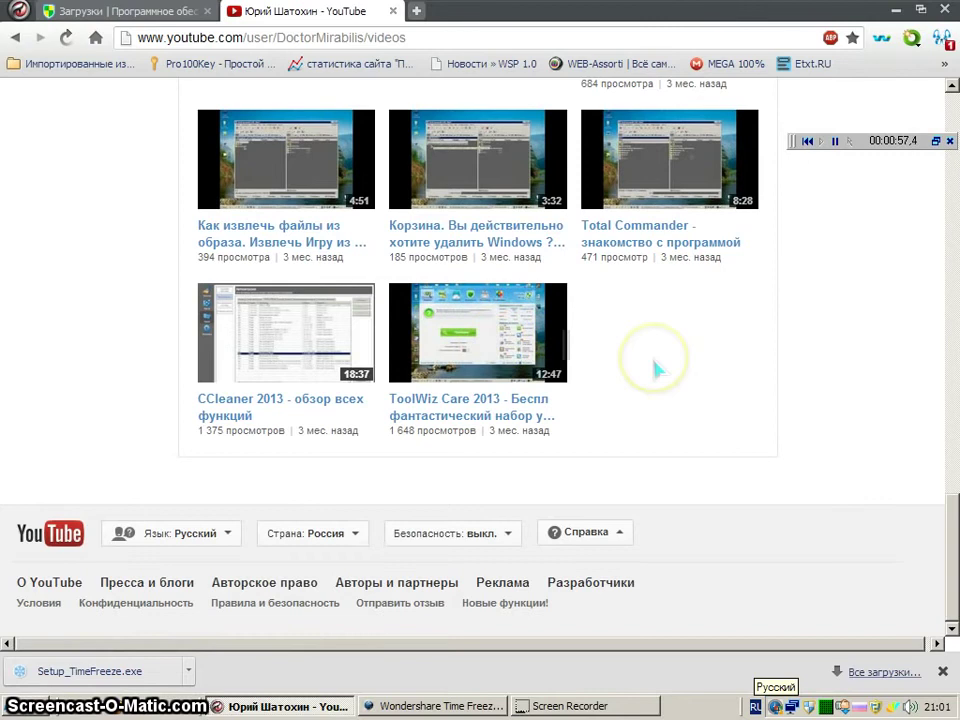
scroll(692, 385, "up", 3)
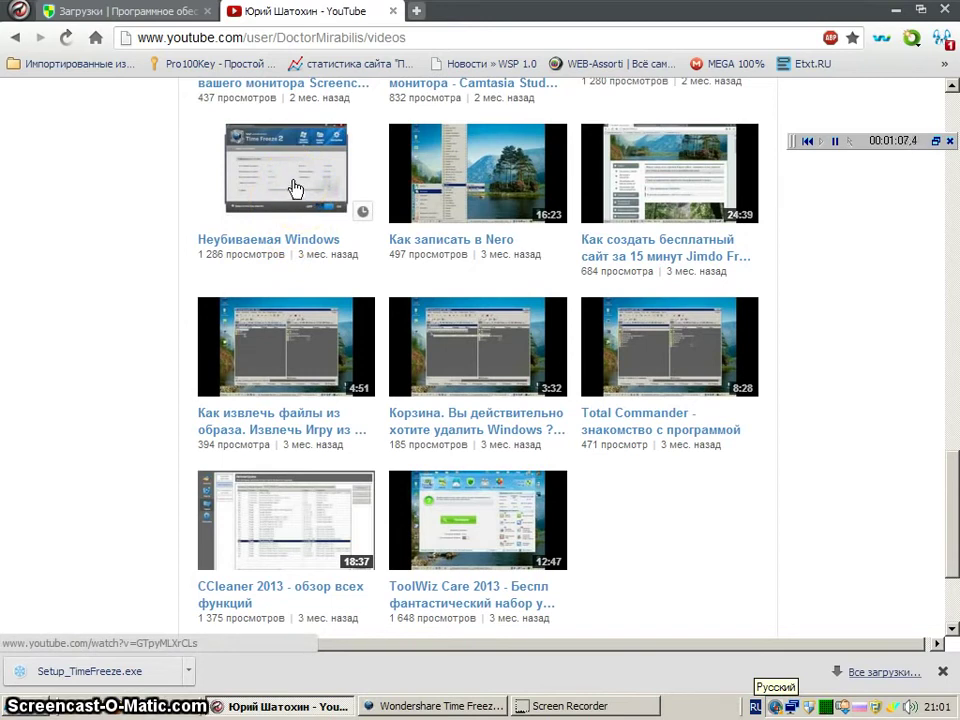
left_click(280, 174)
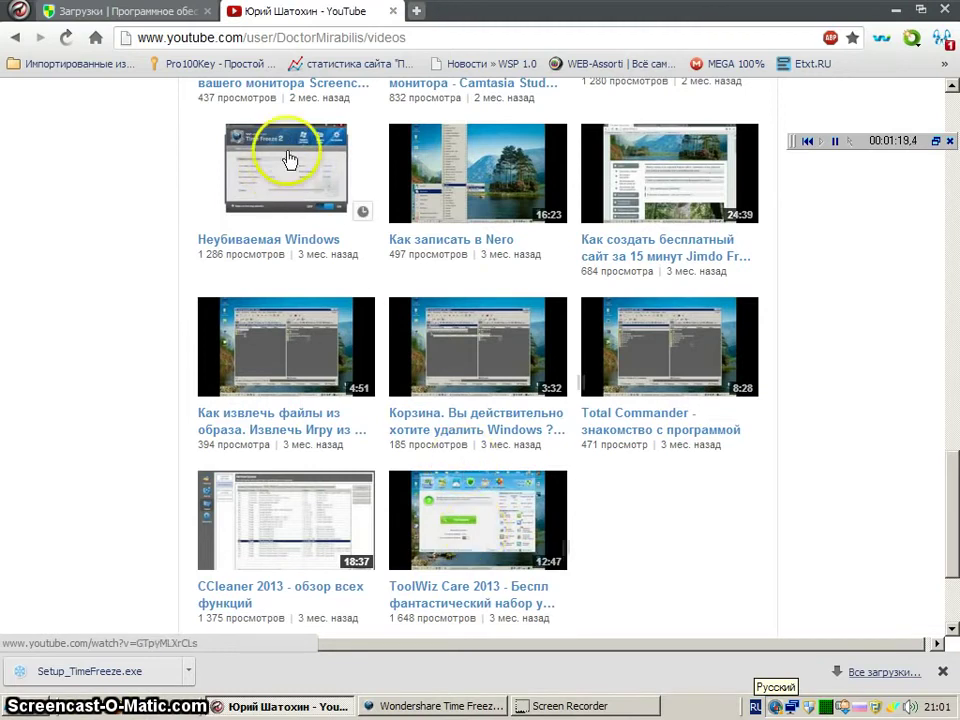
Download the ToolWiz Time Freeze installer from the Toolwiz downloads page and minimize the browser to reveal the desktop.
left_click(153, 18)
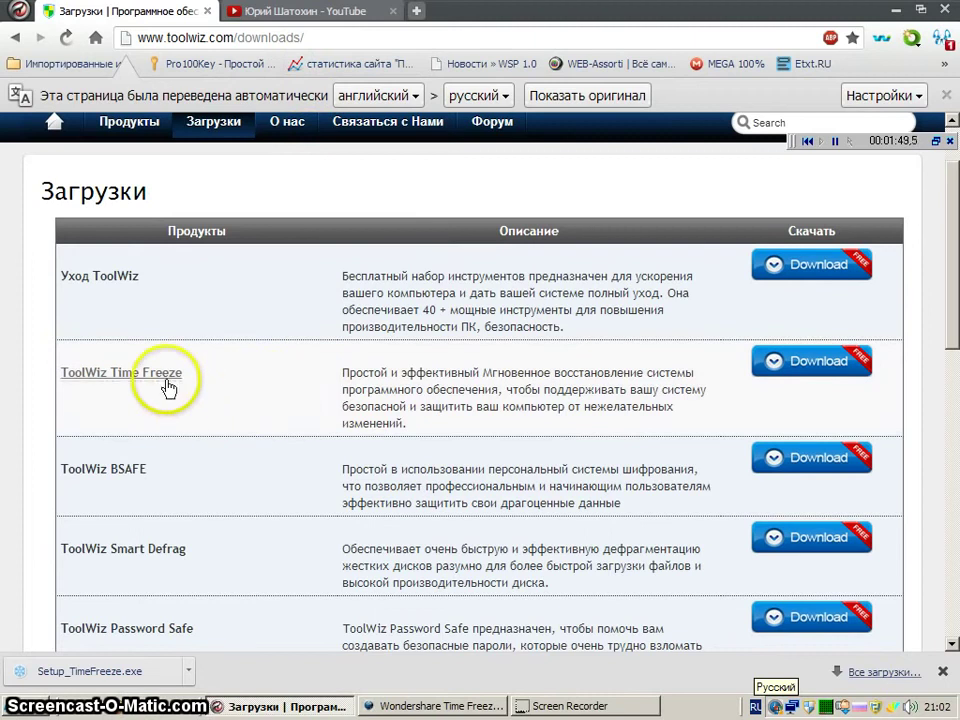
left_click(818, 363)
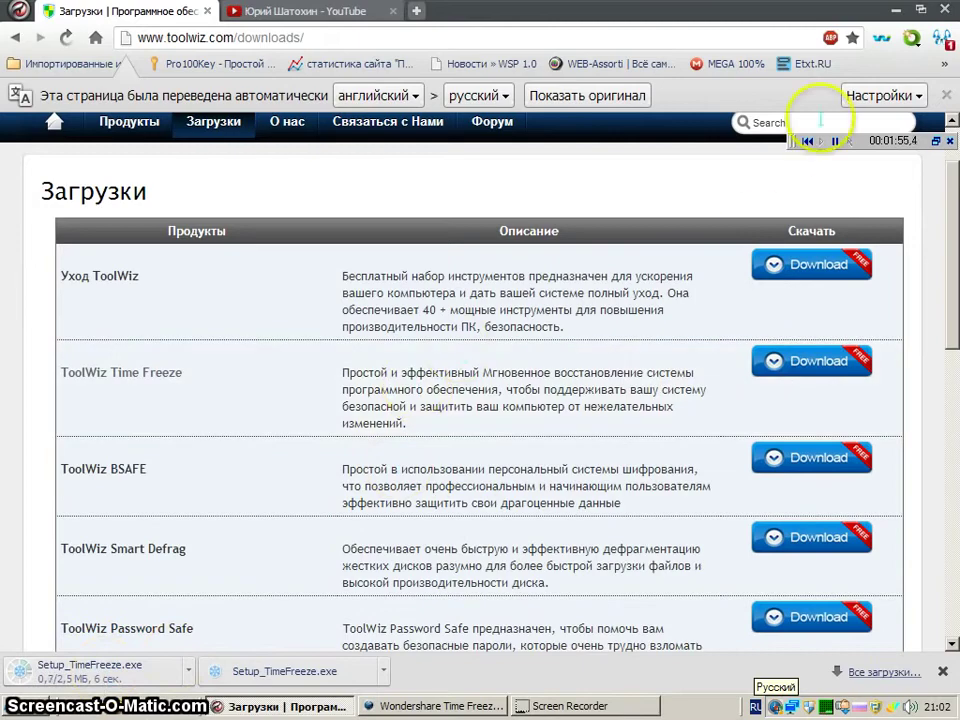
left_click(898, 12)
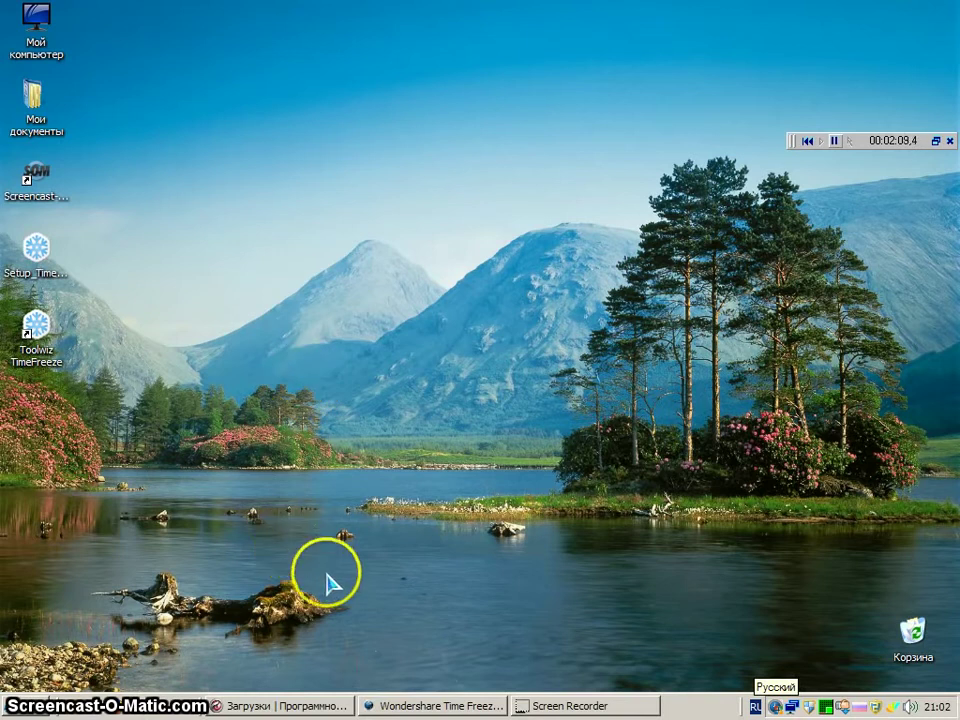
left_click(277, 708)
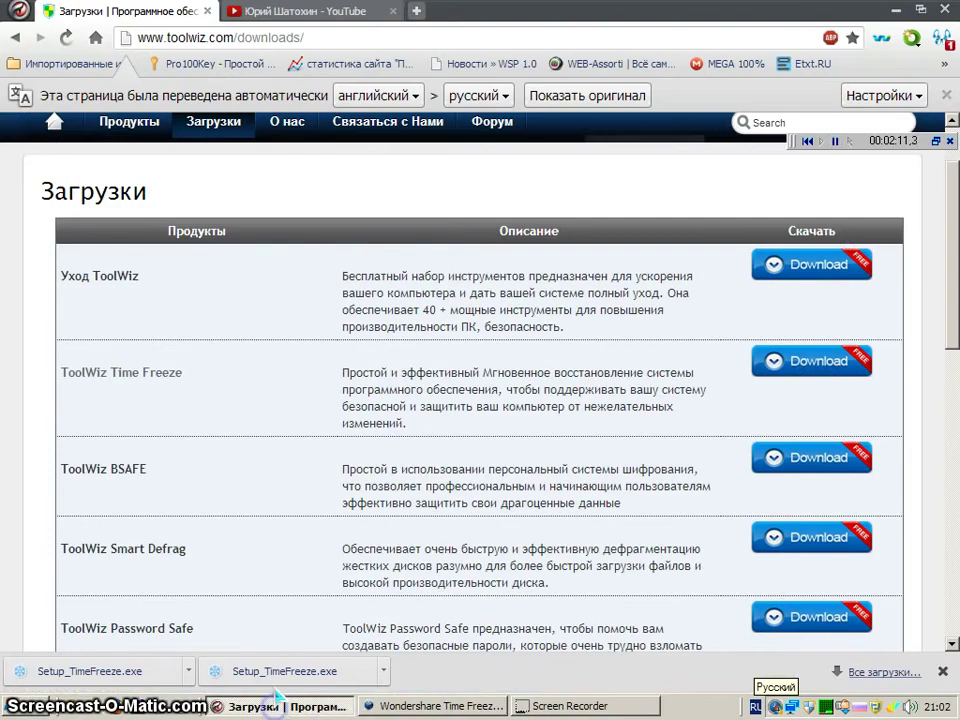
left_click(893, 10)
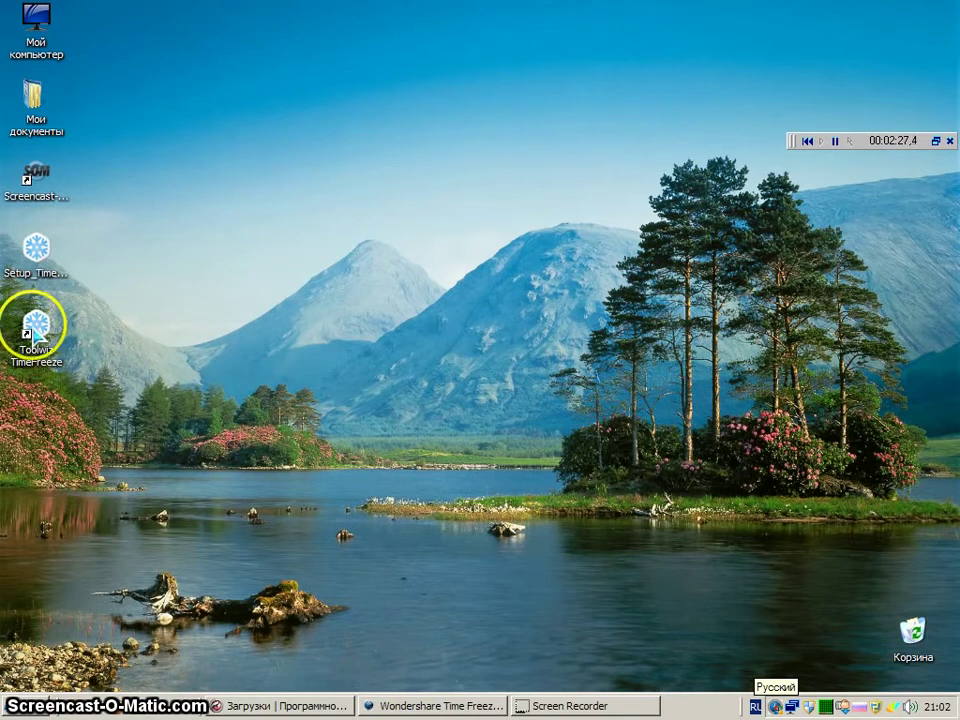
Rearrange the desktop, moving the Setup_TimeFreeze installer out to the open area and the Toolwiz TimeFreeze shortcut directly below the Screencast shortcut.
left_click_drag(40, 255, 334, 254)
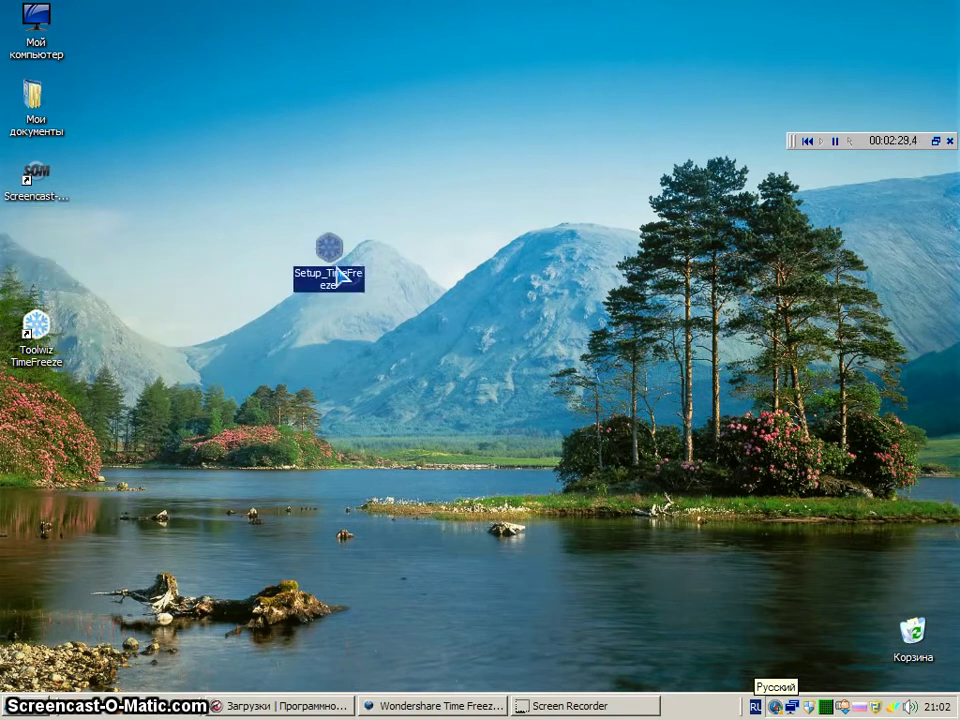
left_click_drag(38, 338, 40, 264)
left_click(163, 279)
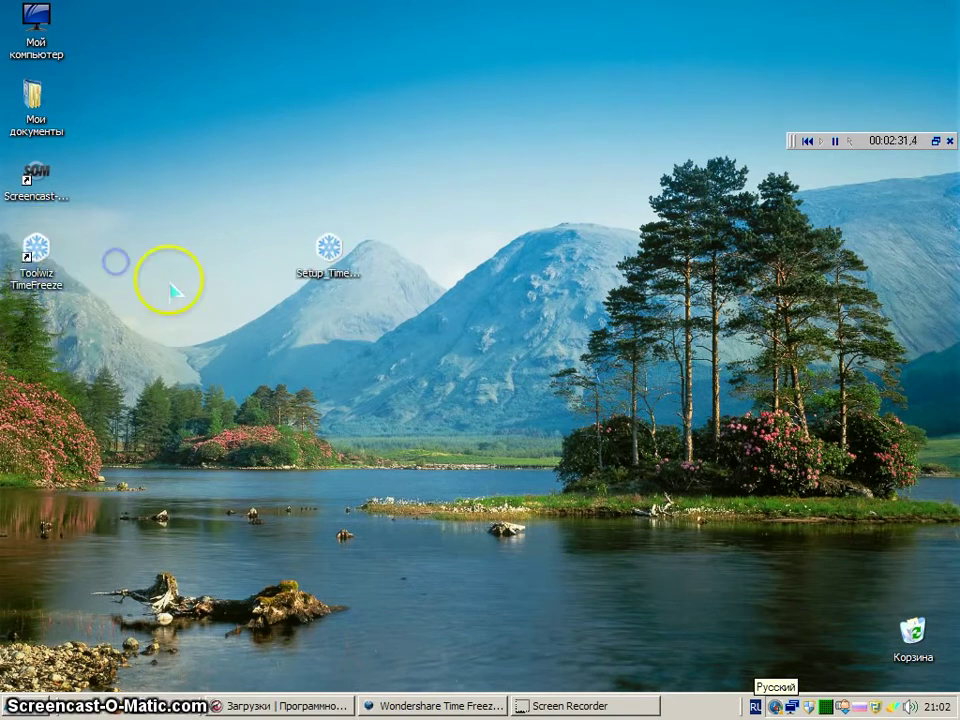
left_click(335, 250)
left_click_drag(337, 252, 289, 350)
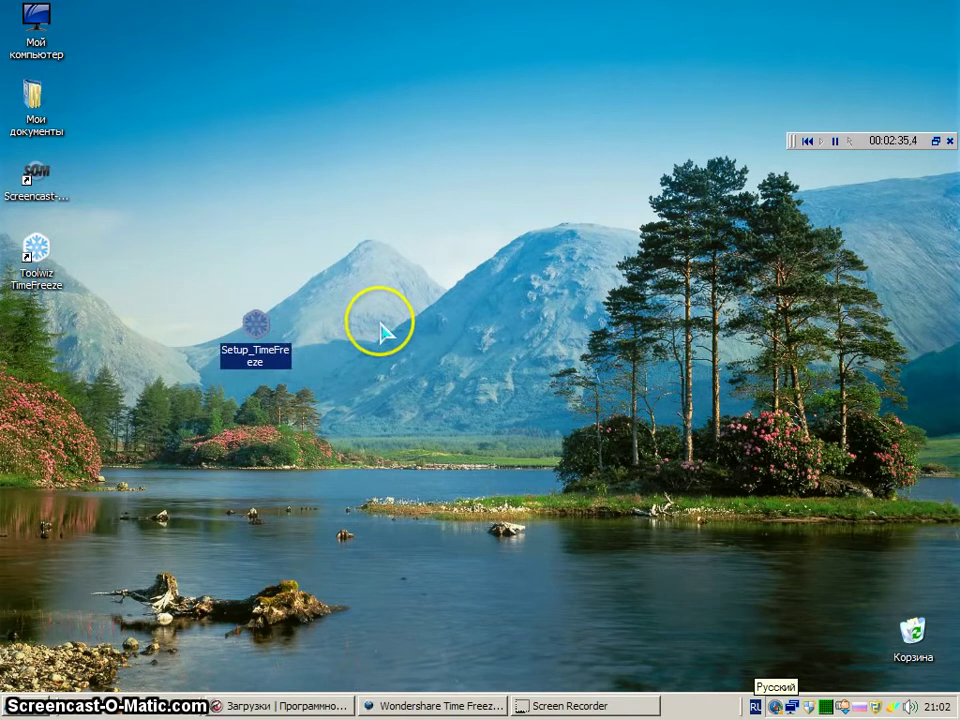
left_click(470, 343)
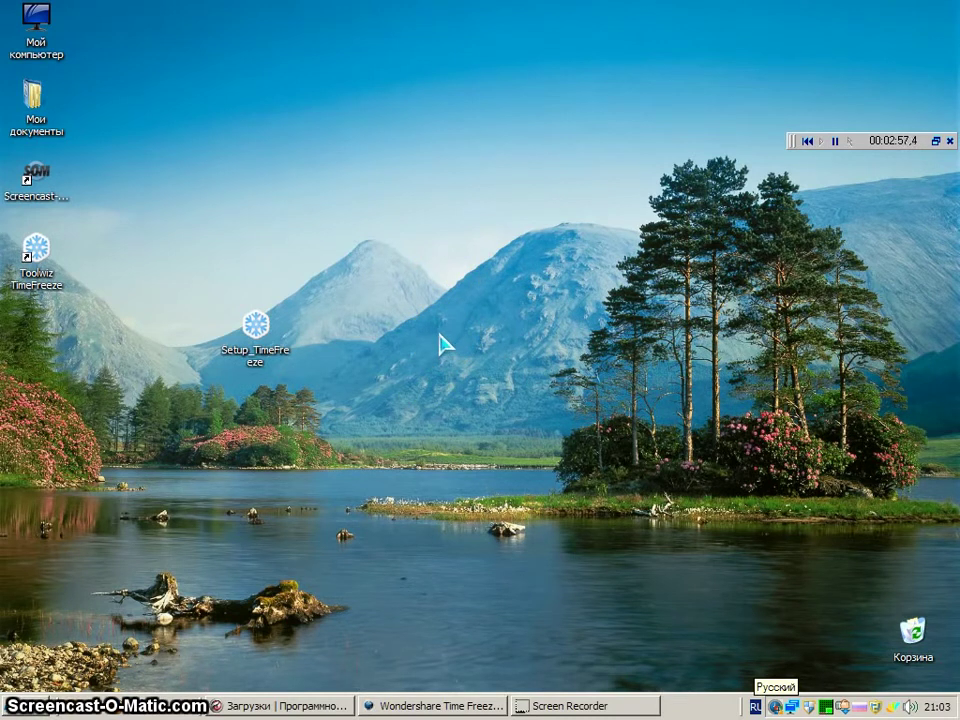
Launch Toolwiz TimeFreeze and bring up its main window from the system tray.
double_click(36, 262)
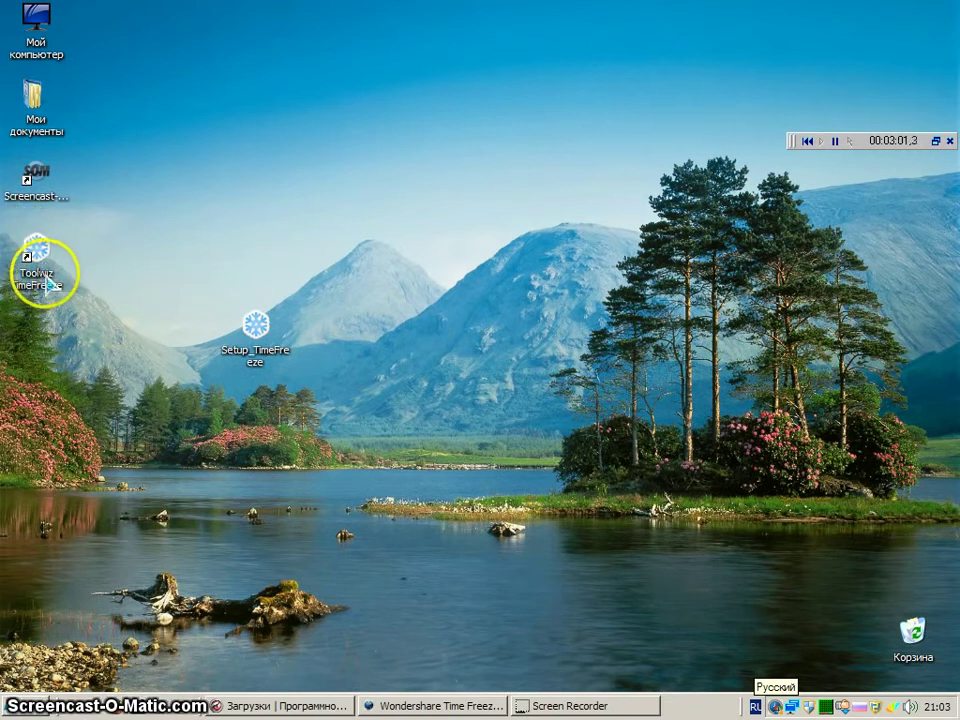
double_click(38, 250)
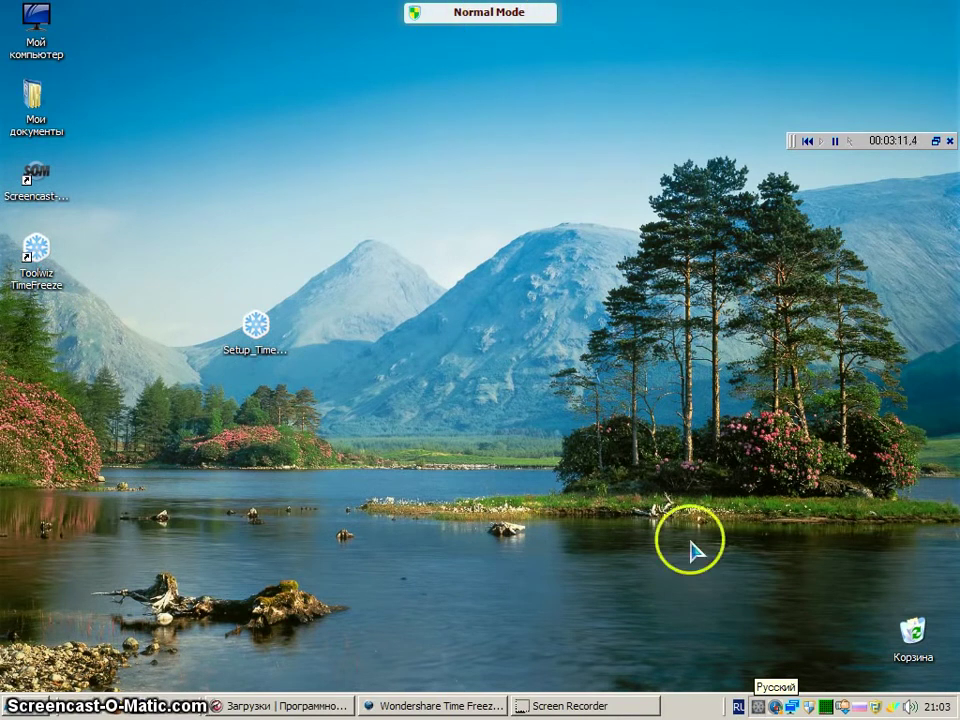
right_click(762, 707)
left_click(762, 707)
right_click(762, 707)
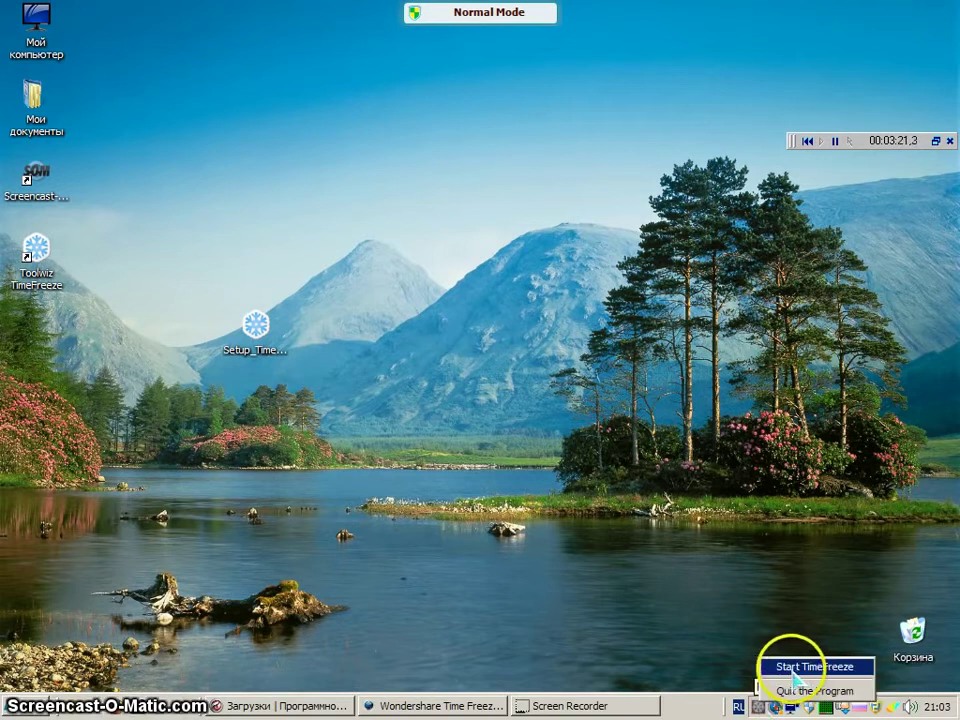
left_click(640, 470)
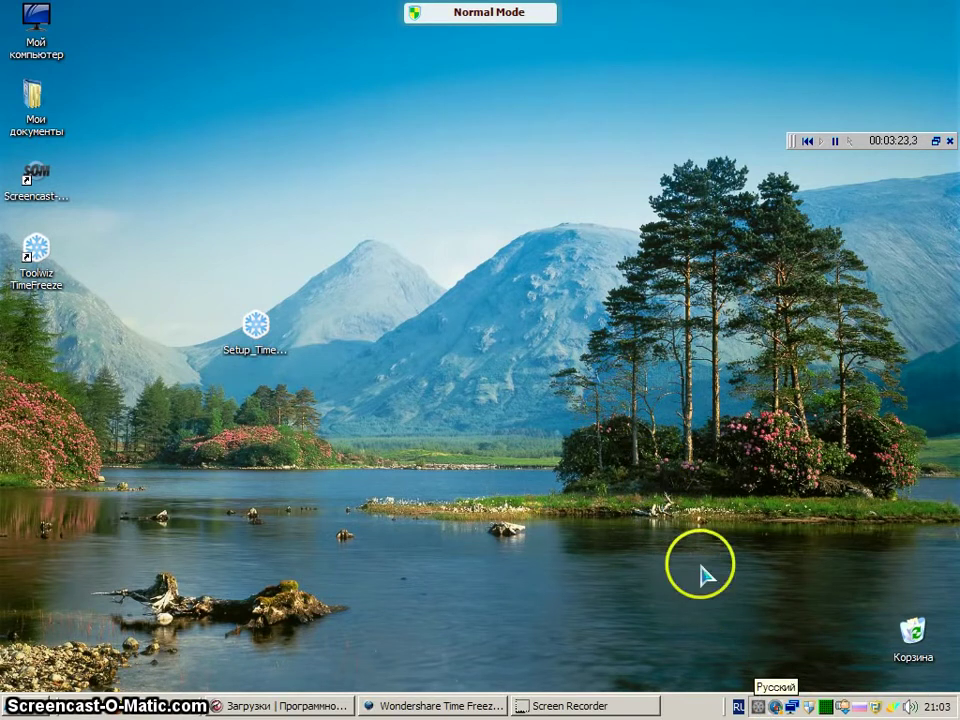
double_click(759, 706)
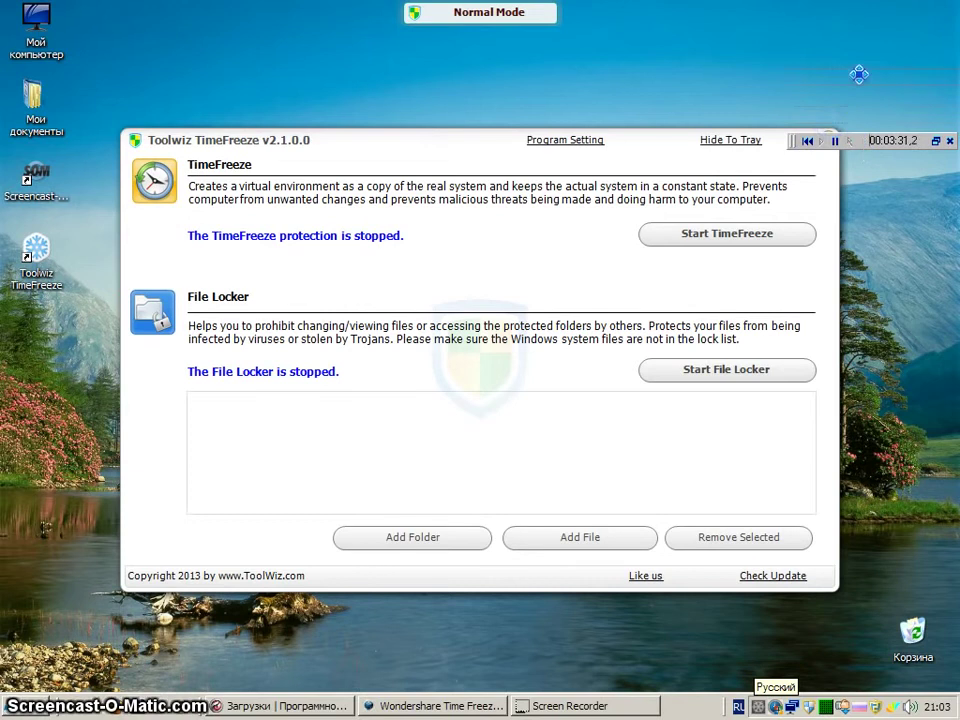
Hide the TimeFreeze window to the tray without quitting the program, and reopen it from the floating Normal Mode toolbar.
left_click(828, 139)
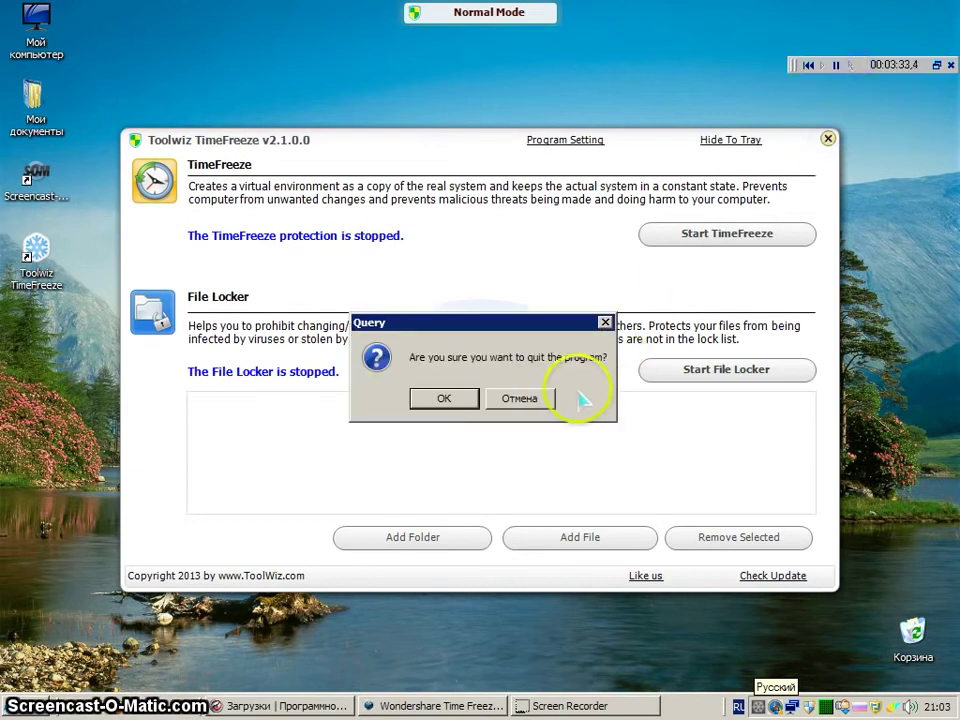
left_click(540, 398)
left_click(738, 143)
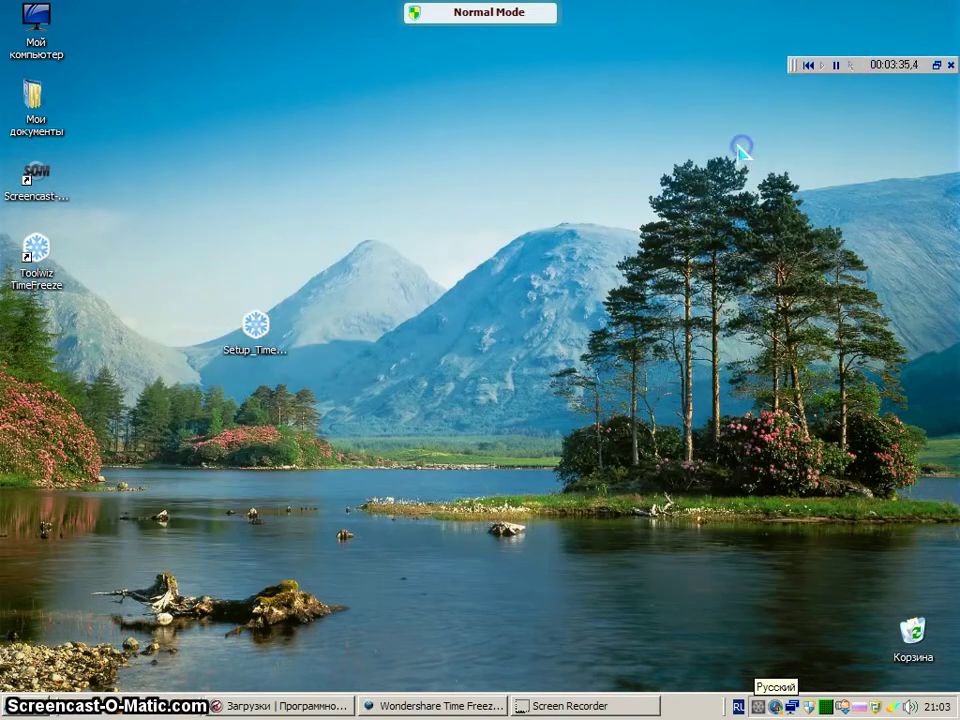
left_click(493, 20)
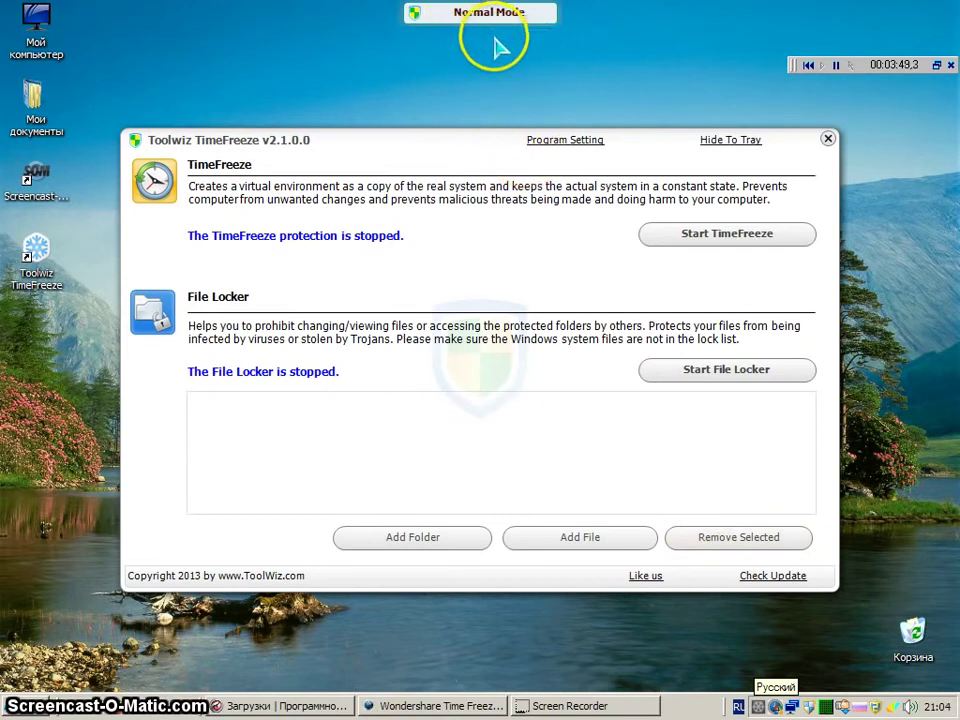
Turn off the "Show floating toolbar on desktop" option in the program settings and close the settings.
mouse_move(774, 706)
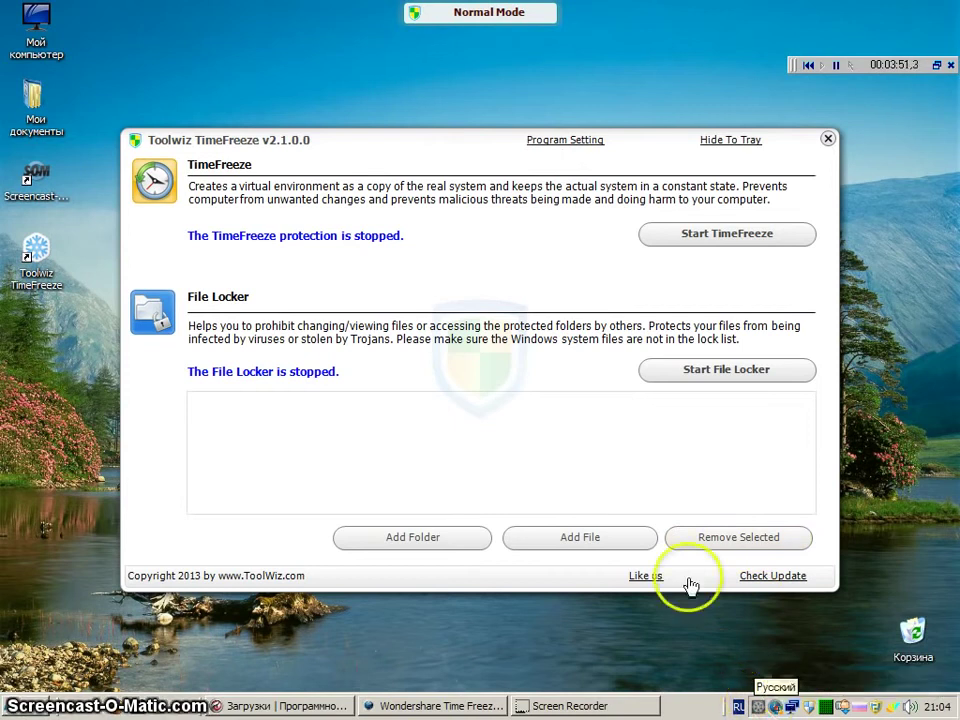
left_click(564, 142)
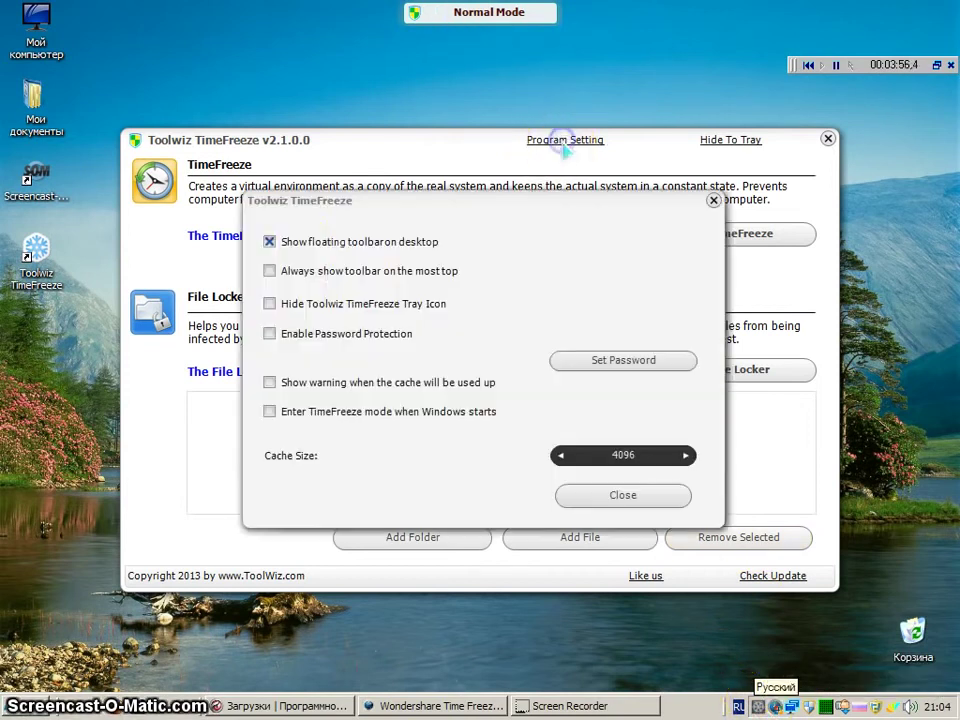
left_click(269, 242)
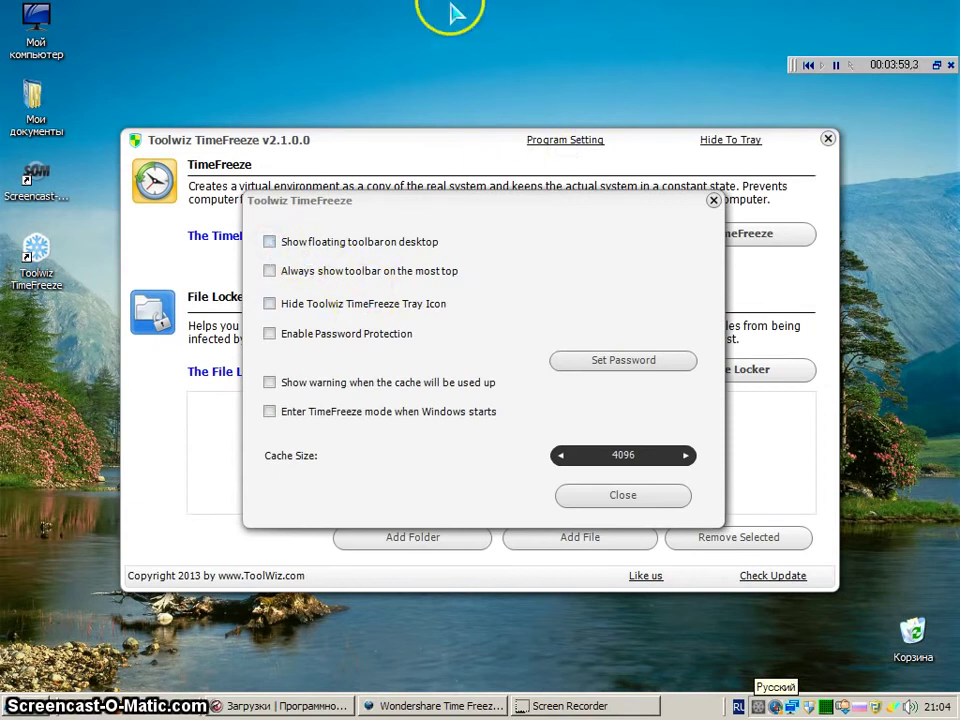
left_click(624, 498)
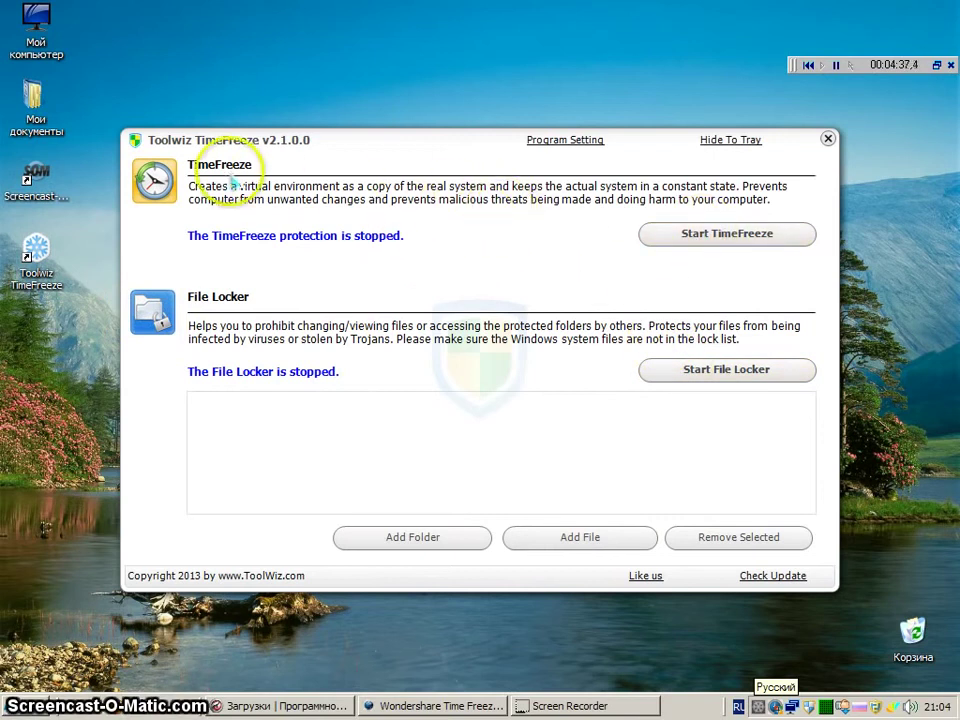
Start the TimeFreeze protection, dismiss its notification and hide the program window to the tray.
left_click(703, 240)
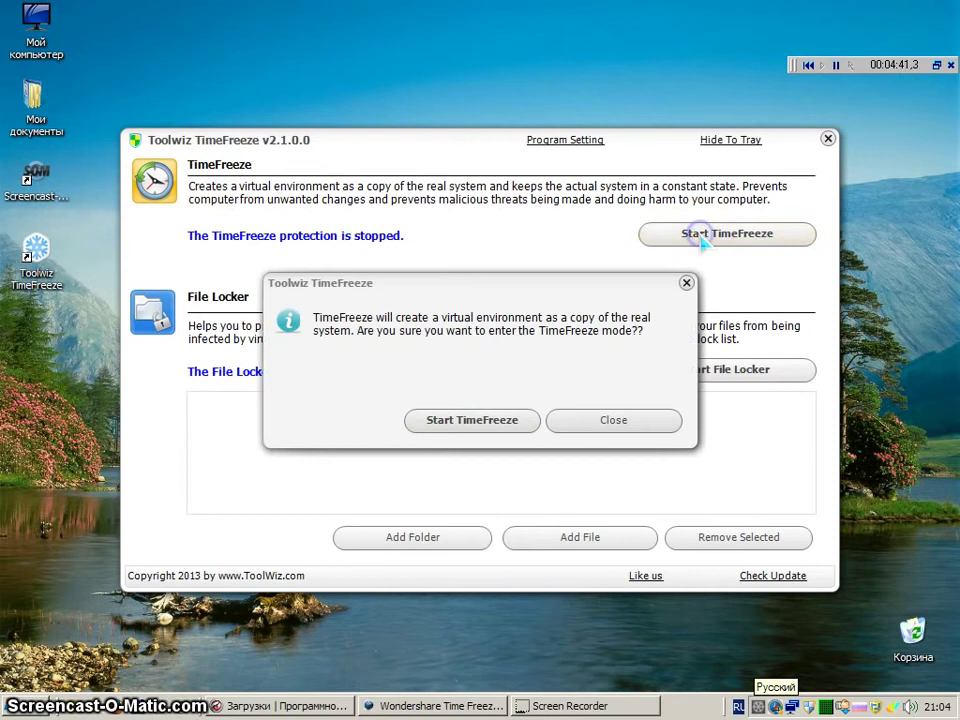
left_click(472, 421)
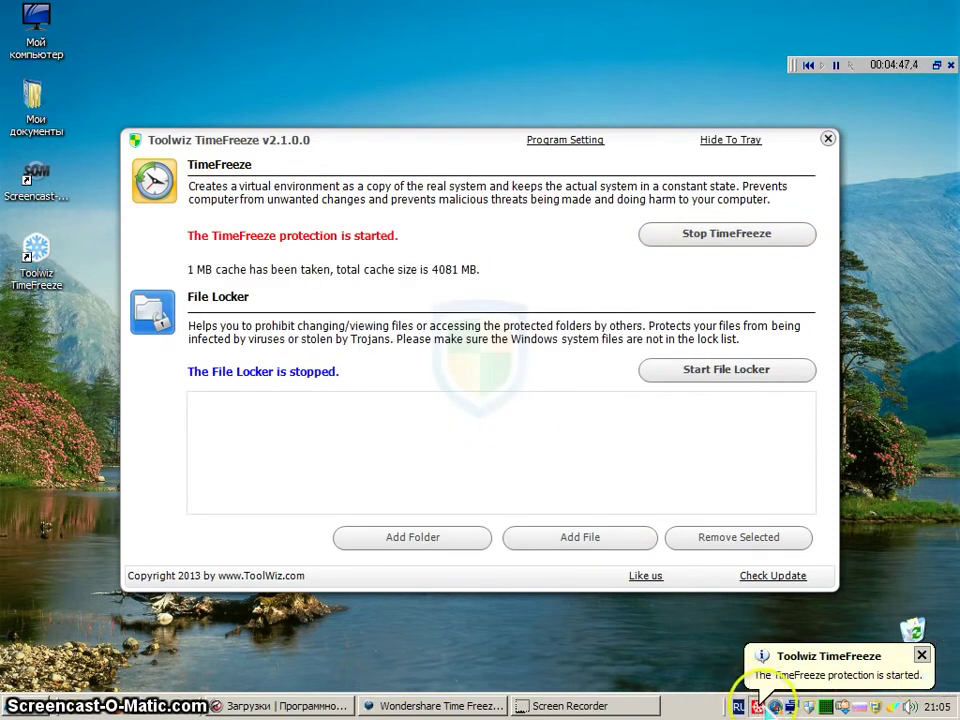
left_click(921, 655)
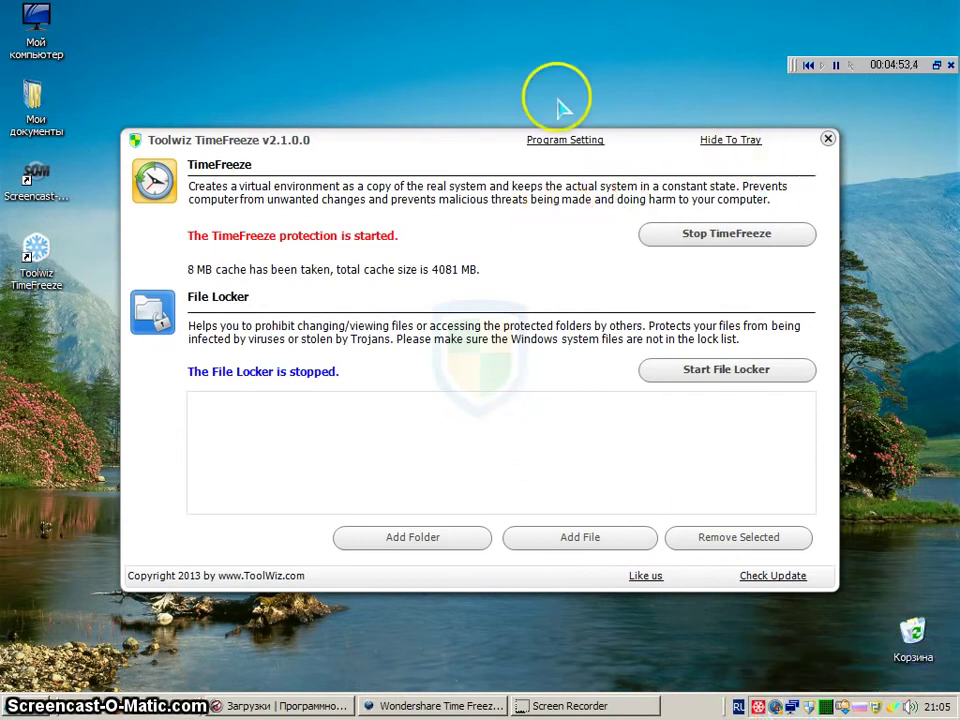
left_click(729, 142)
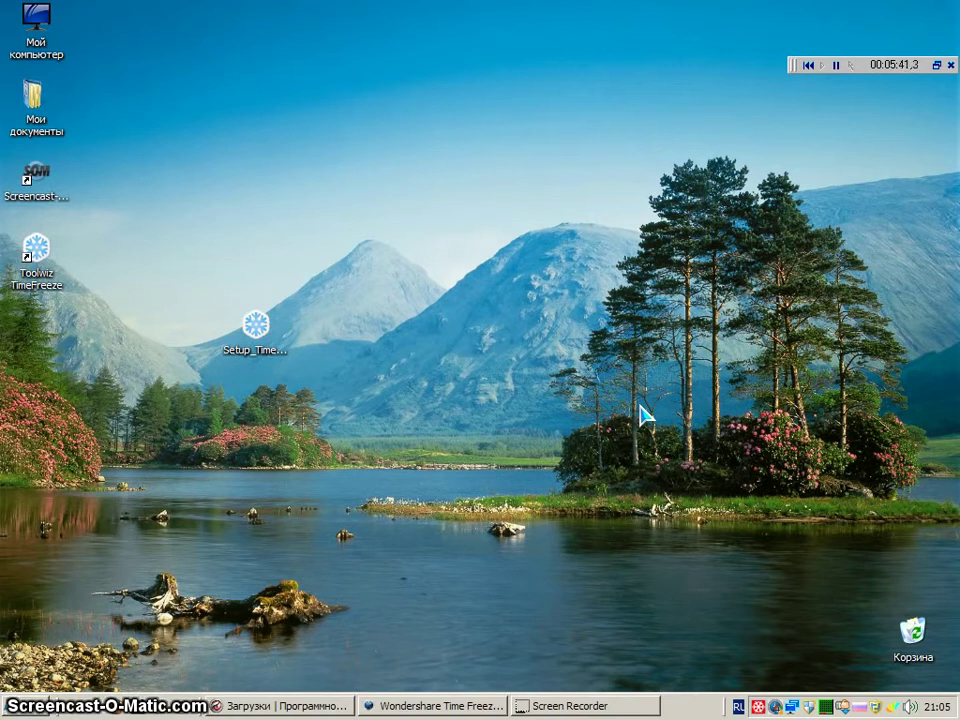
Delete the Setup_TimeFreeze installer from the desktop while the system is in the virtual environment.
left_click(606, 394)
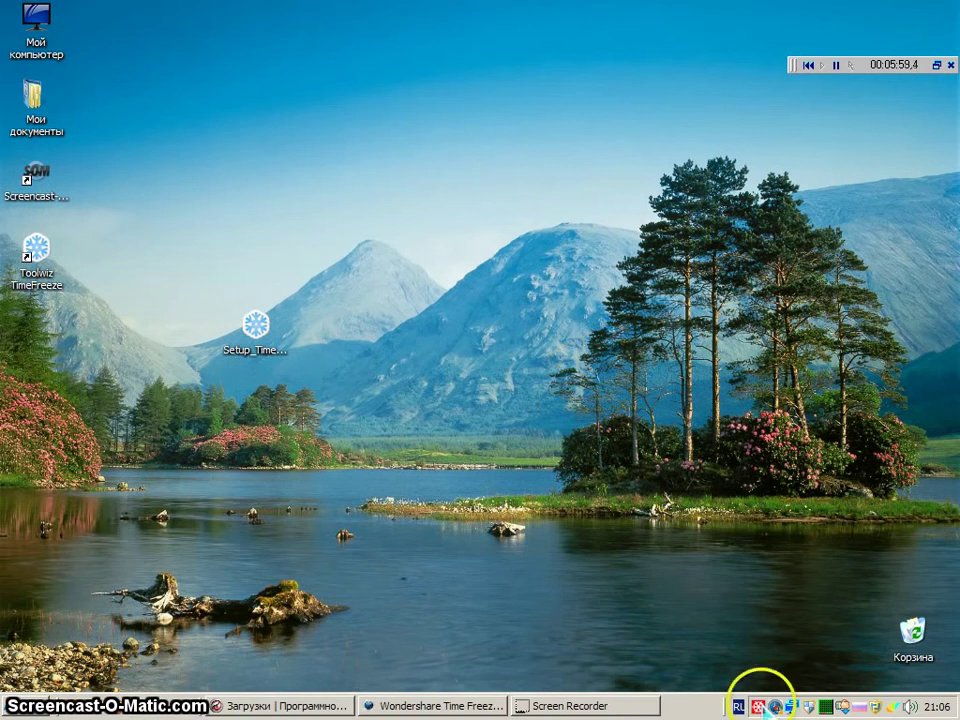
mouse_move(758, 704)
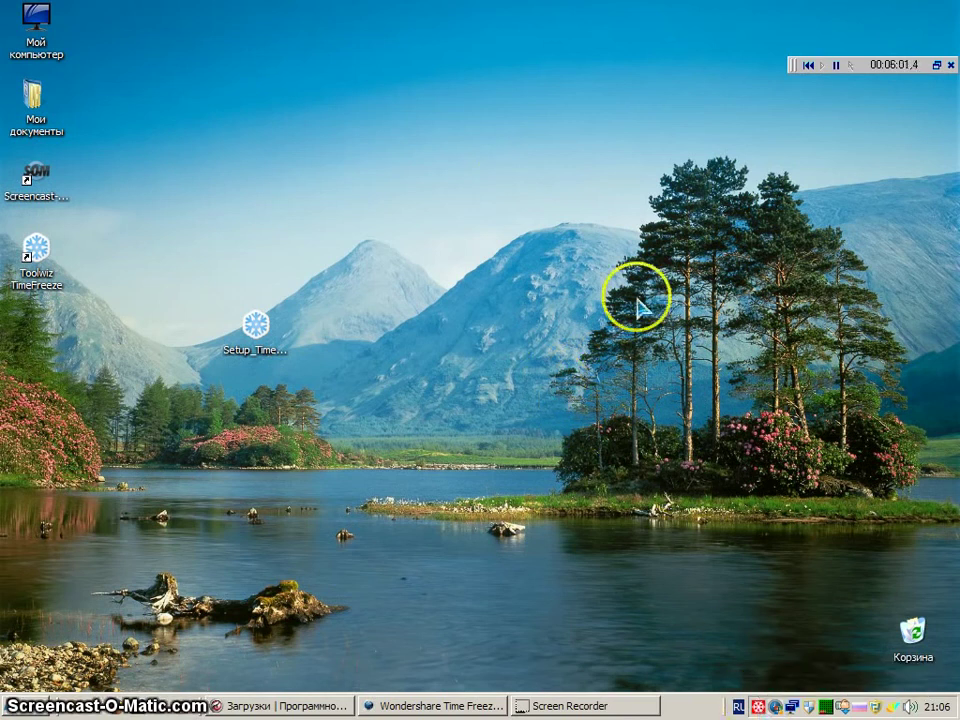
right_click(257, 316)
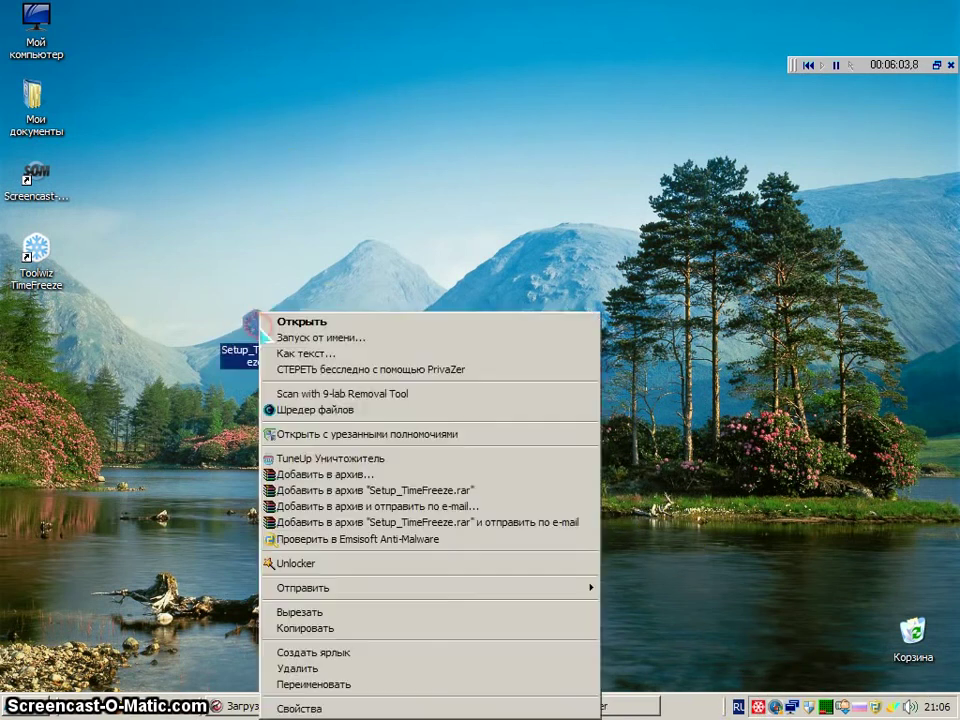
left_click(348, 668)
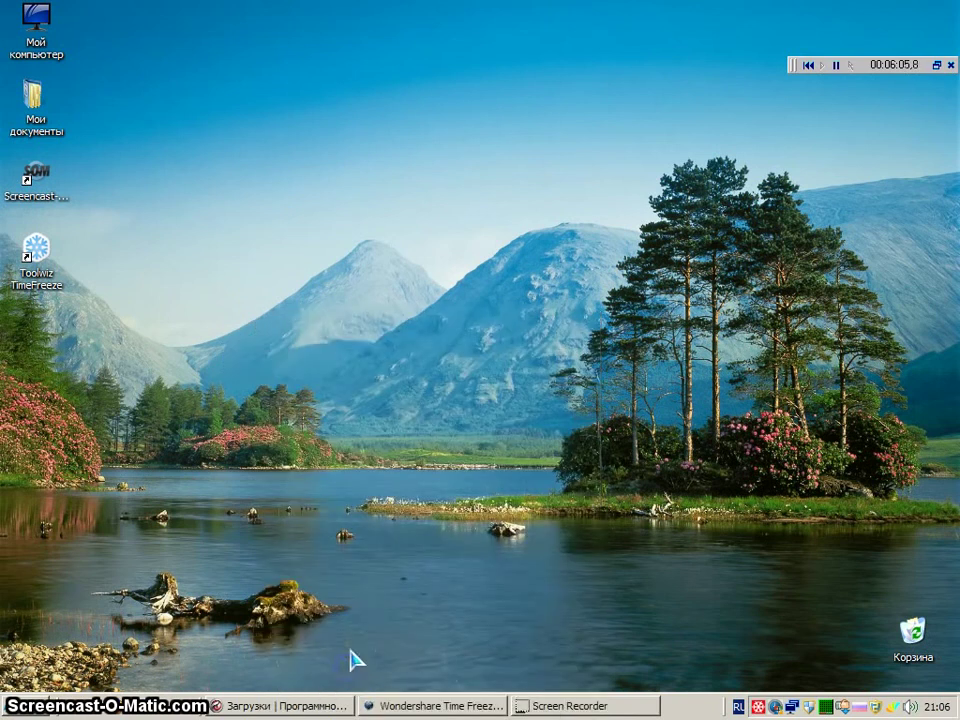
Reopen the TimeFreeze window and stop the protection with the option to save all the changes, dismissing the notification.
left_click(758, 706)
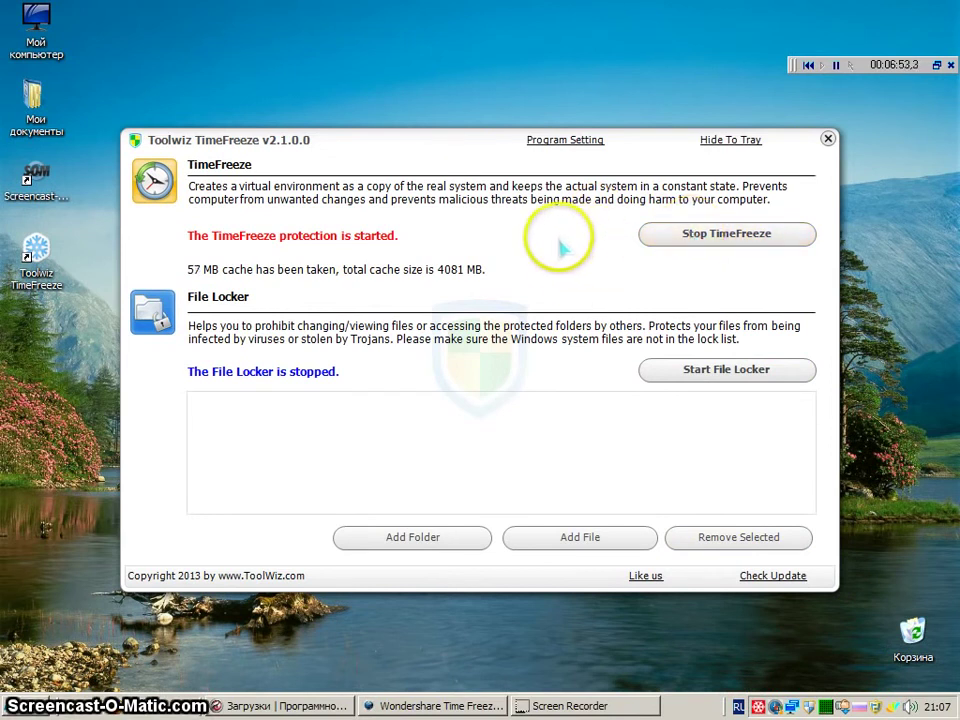
left_click(516, 265)
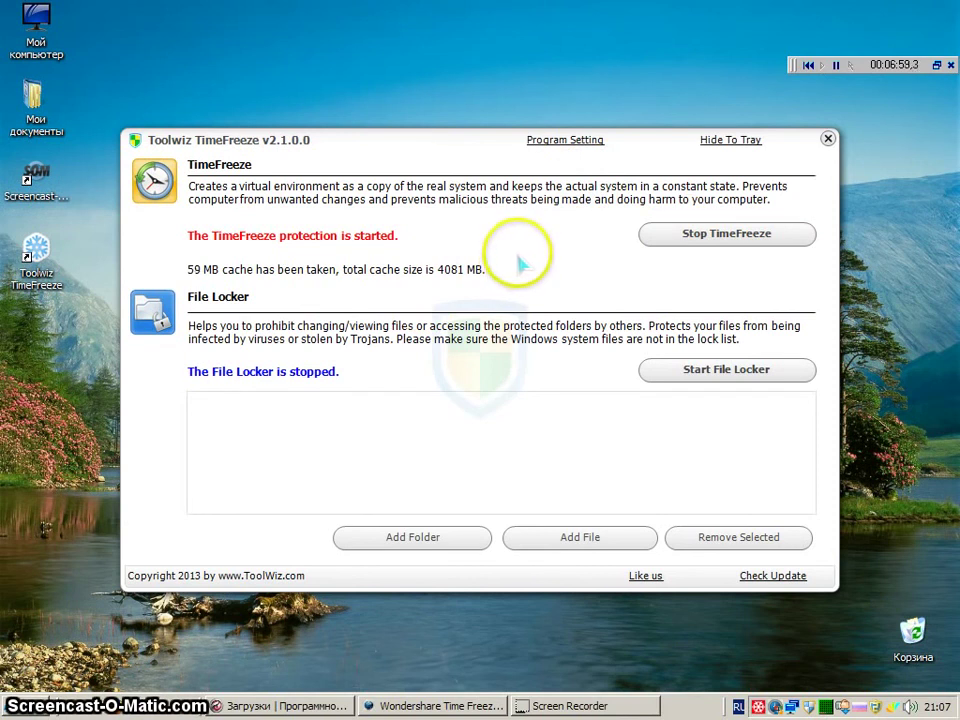
left_click(723, 243)
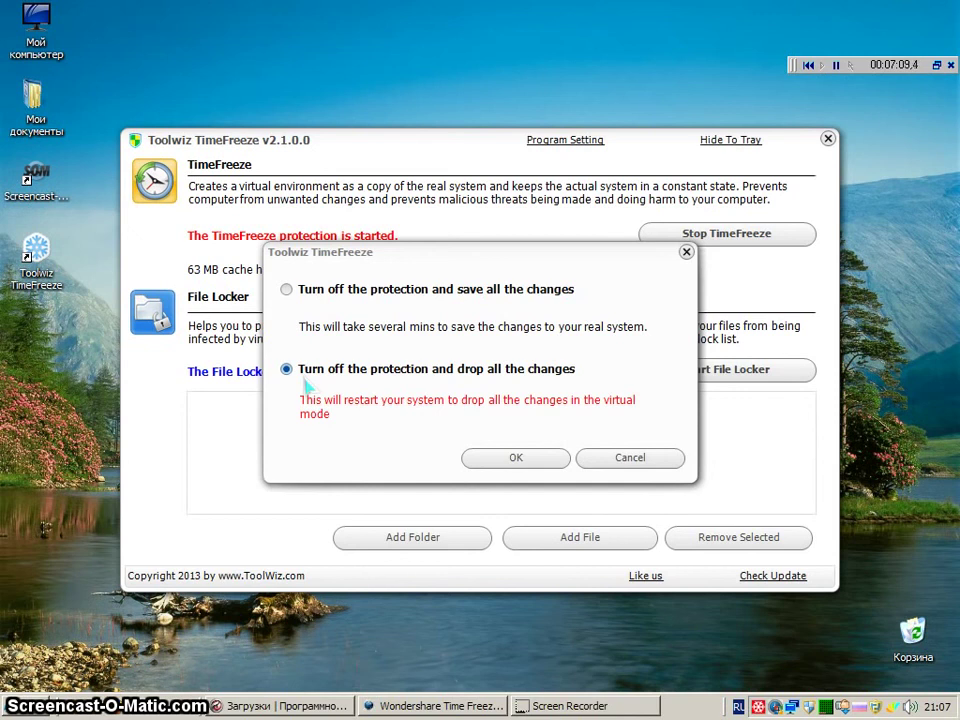
left_click(309, 371)
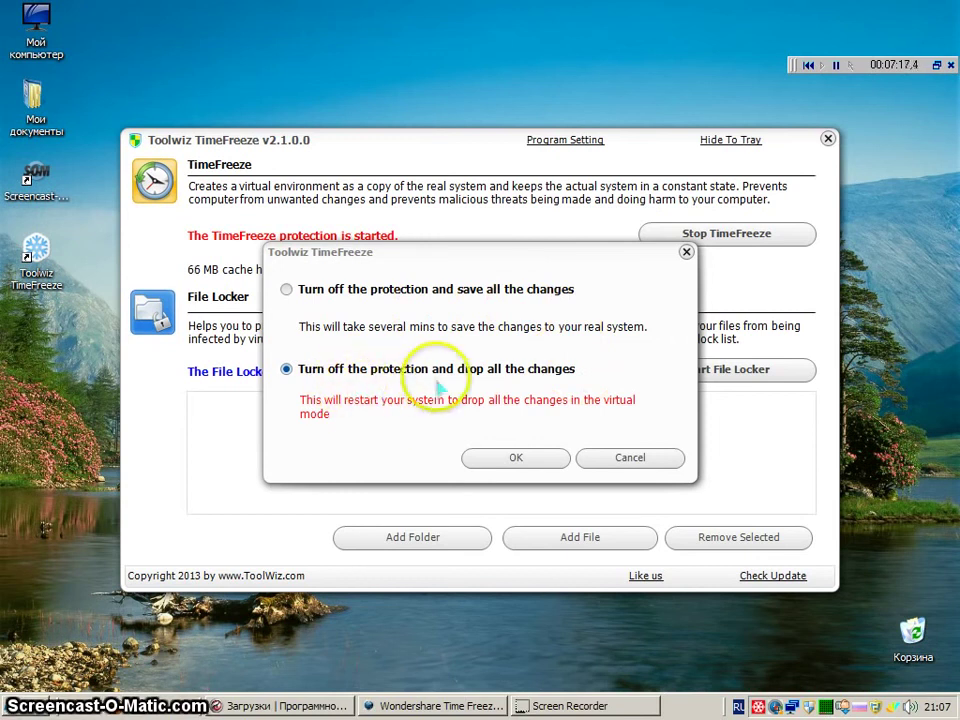
left_click(287, 289)
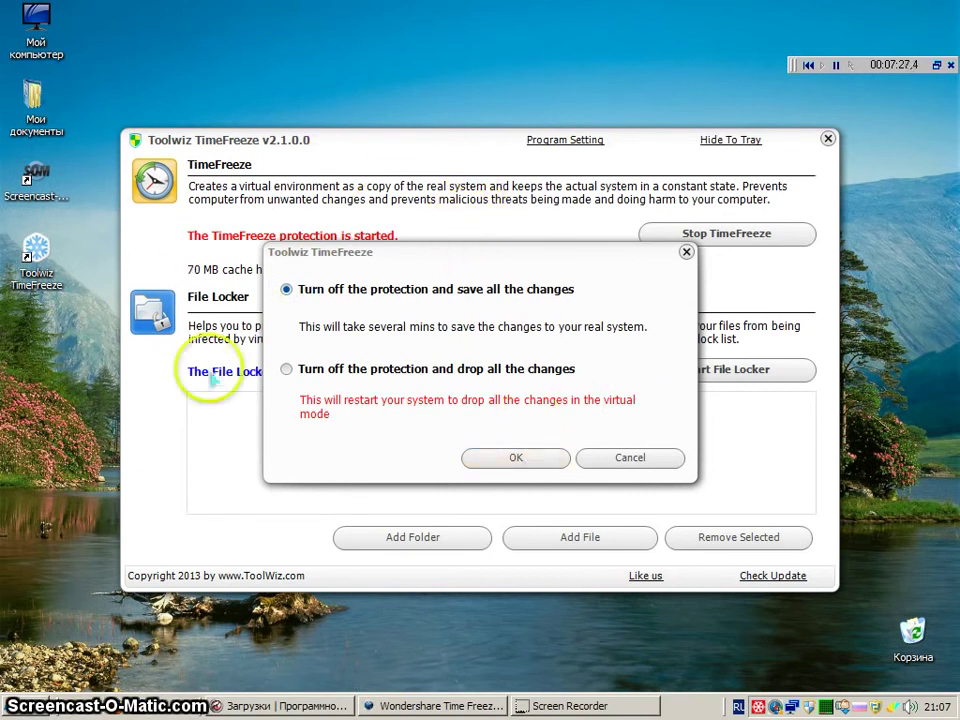
left_click(516, 458)
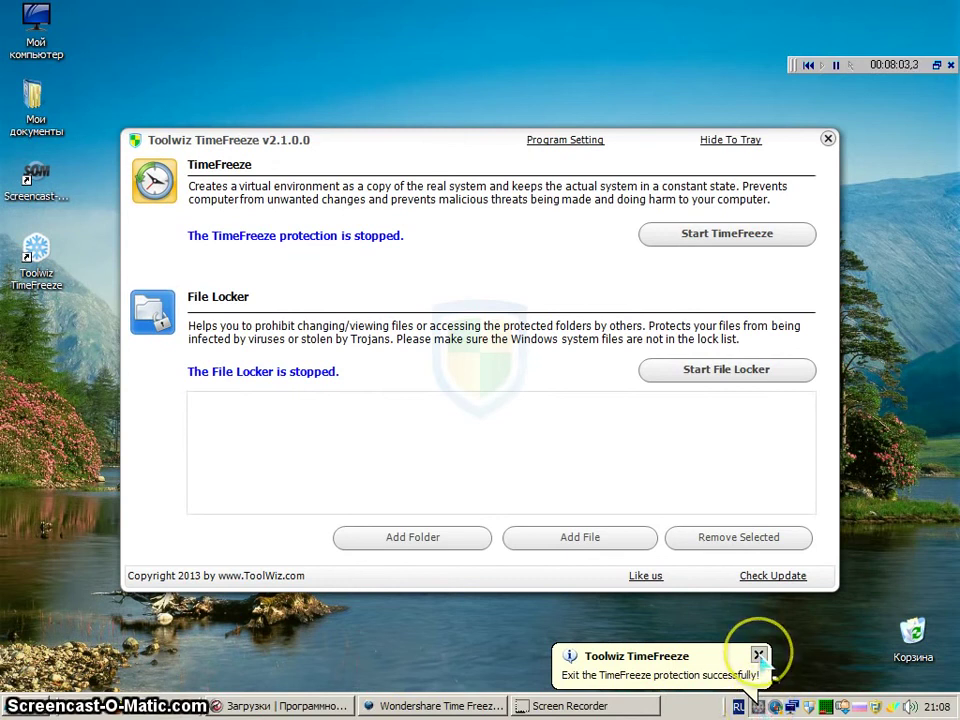
left_click(758, 655)
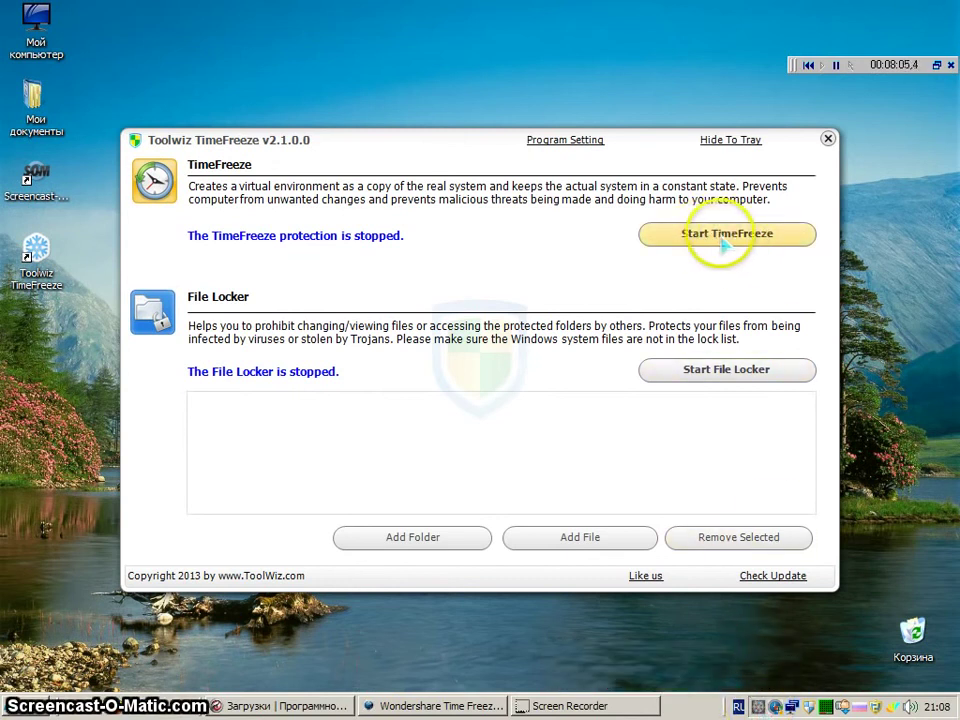
Hide the TimeFreeze window to the tray and reopen it from there.
left_click(729, 141)
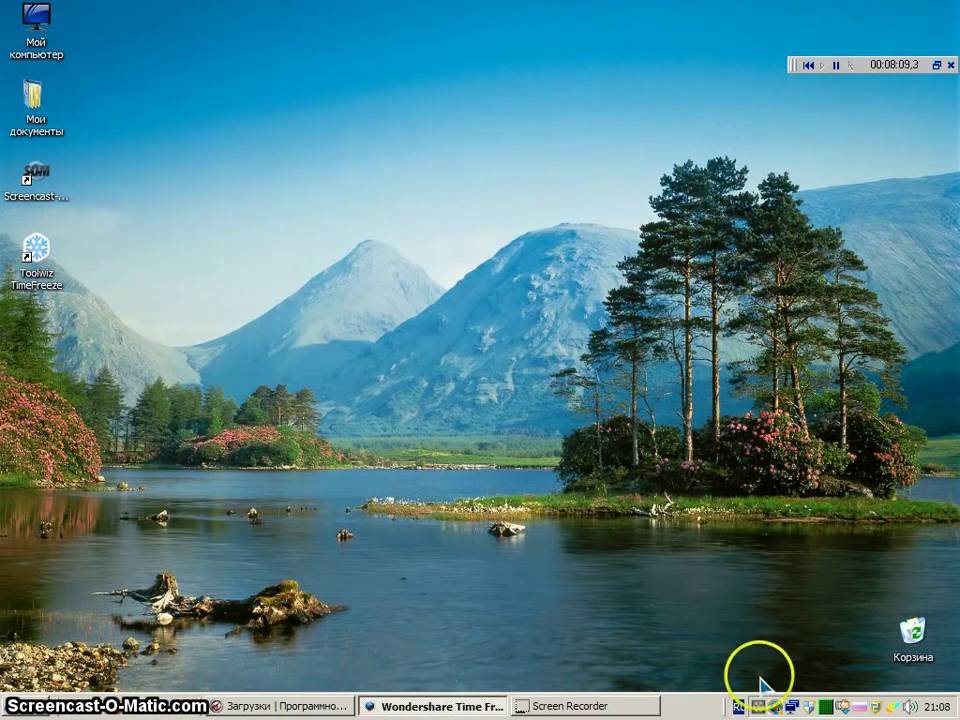
left_click(758, 707)
left_click(758, 707)
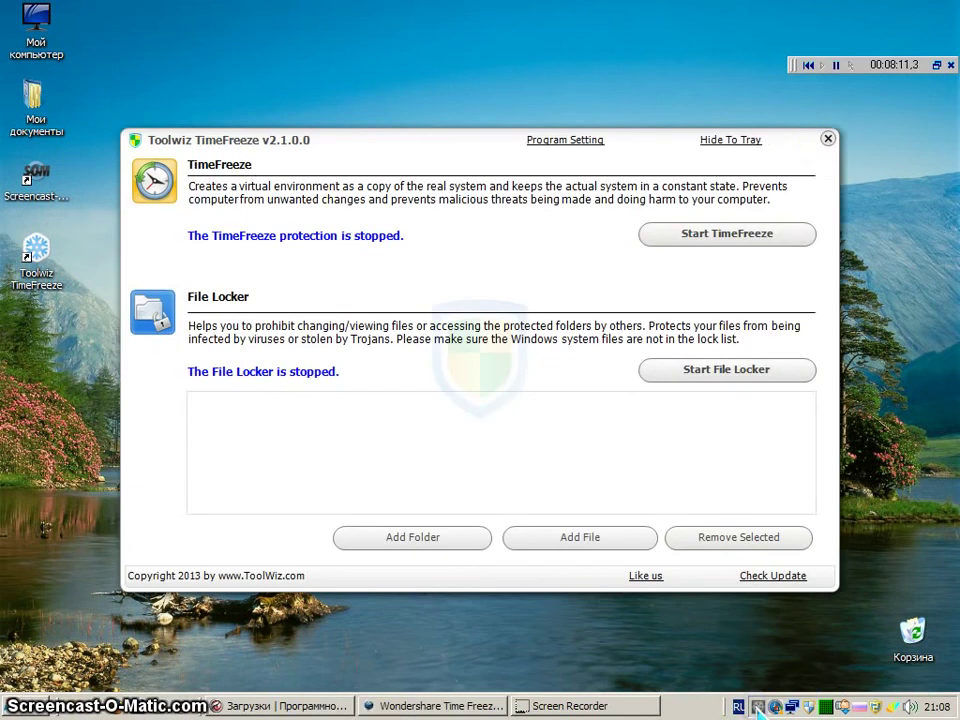
Quit TimeFreeze, confirming the exit, and launch it again from its desktop shortcut.
left_click(829, 140)
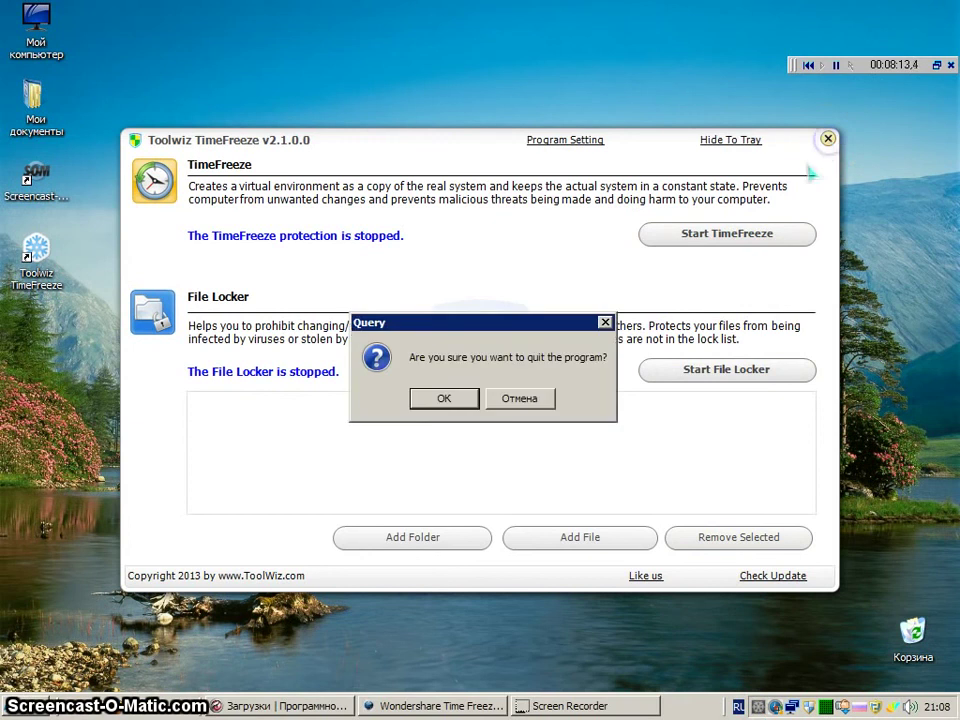
left_click(432, 398)
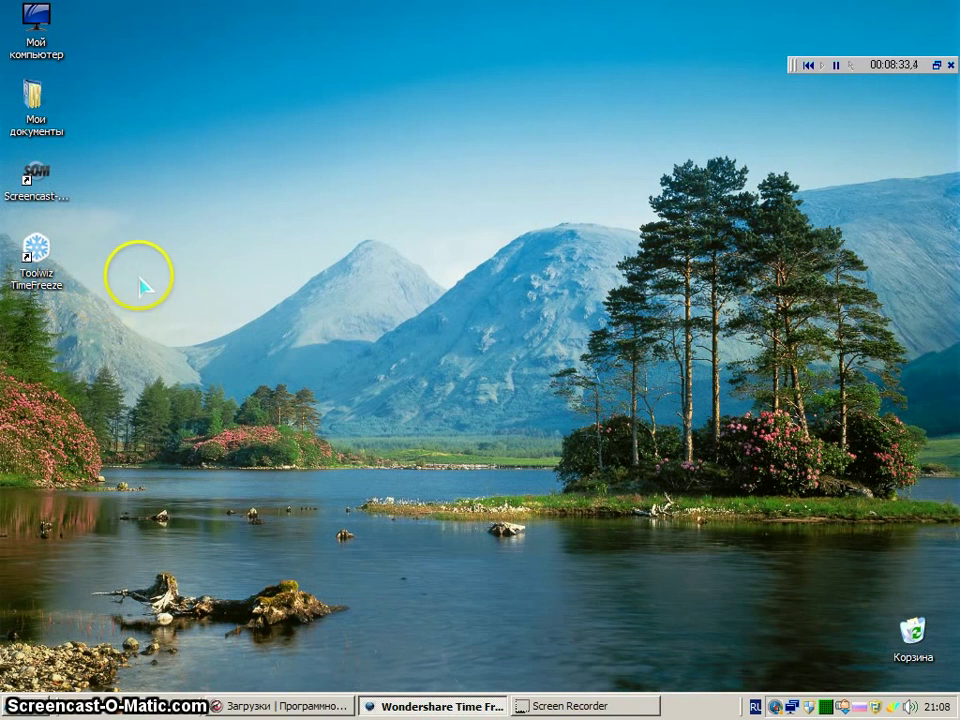
left_click(41, 250)
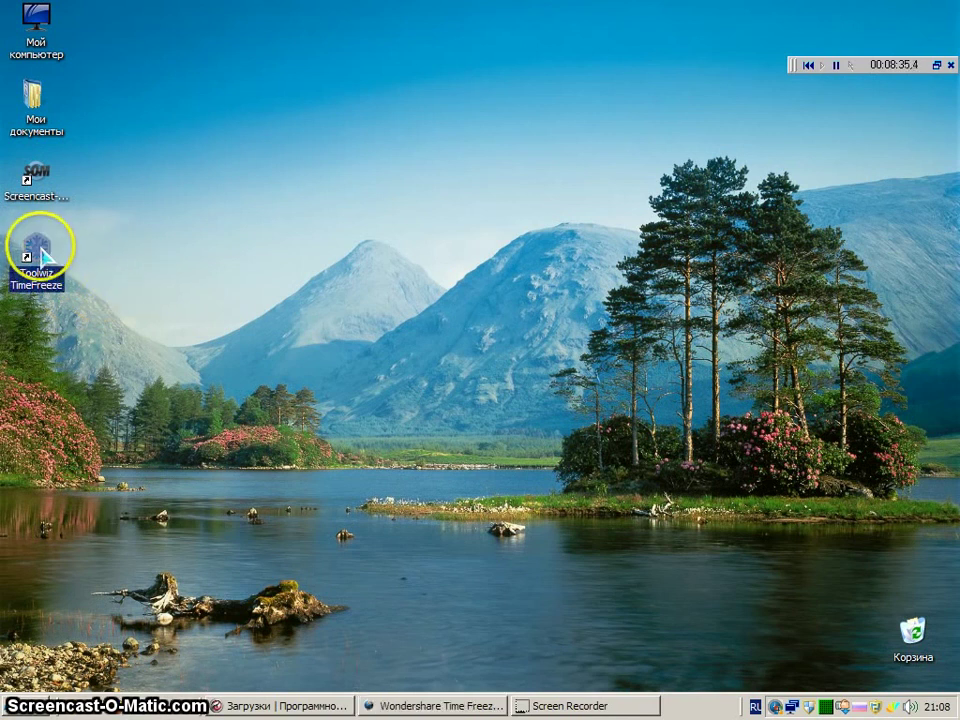
left_click(231, 302)
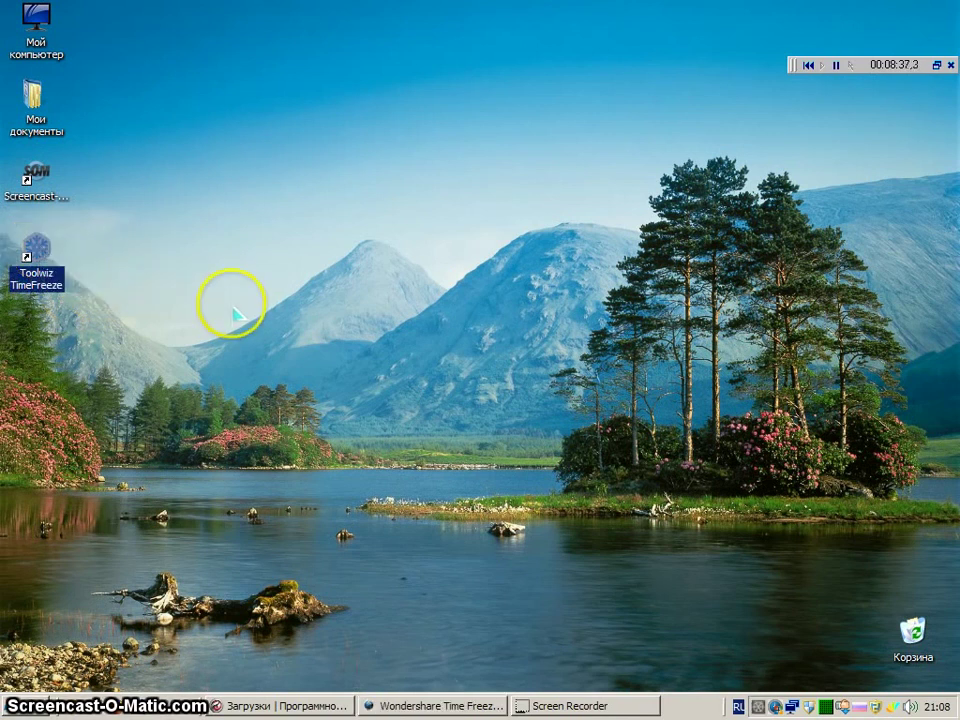
left_click(43, 255)
double_click(45, 258)
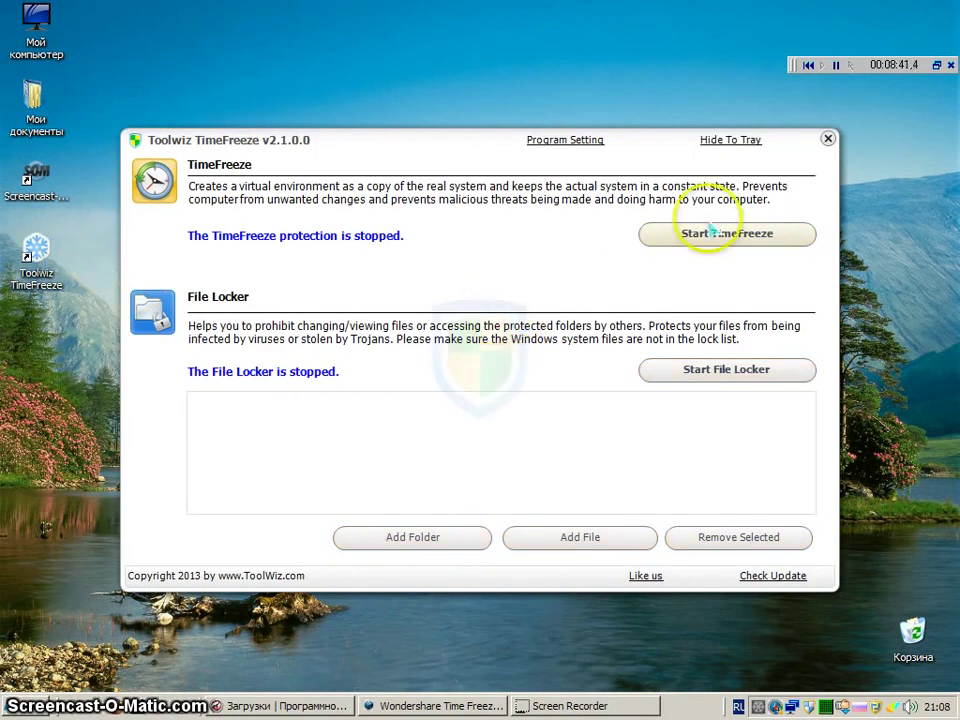
Turn the "Show floating toolbar on desktop" option on and off again in the program settings, and close the settings.
left_click(565, 140)
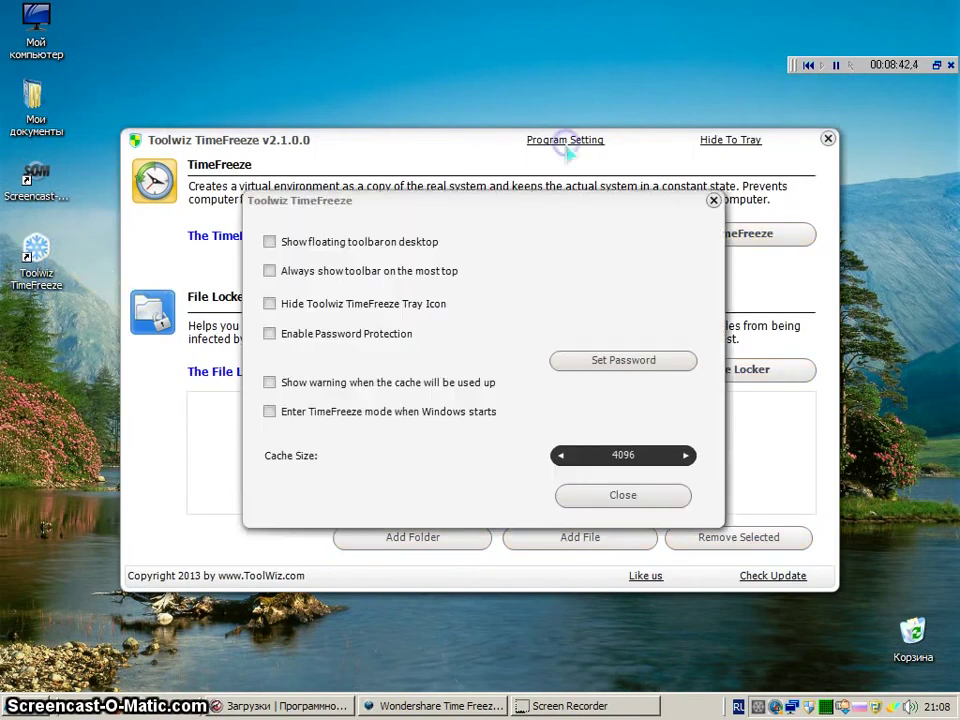
left_click(269, 241)
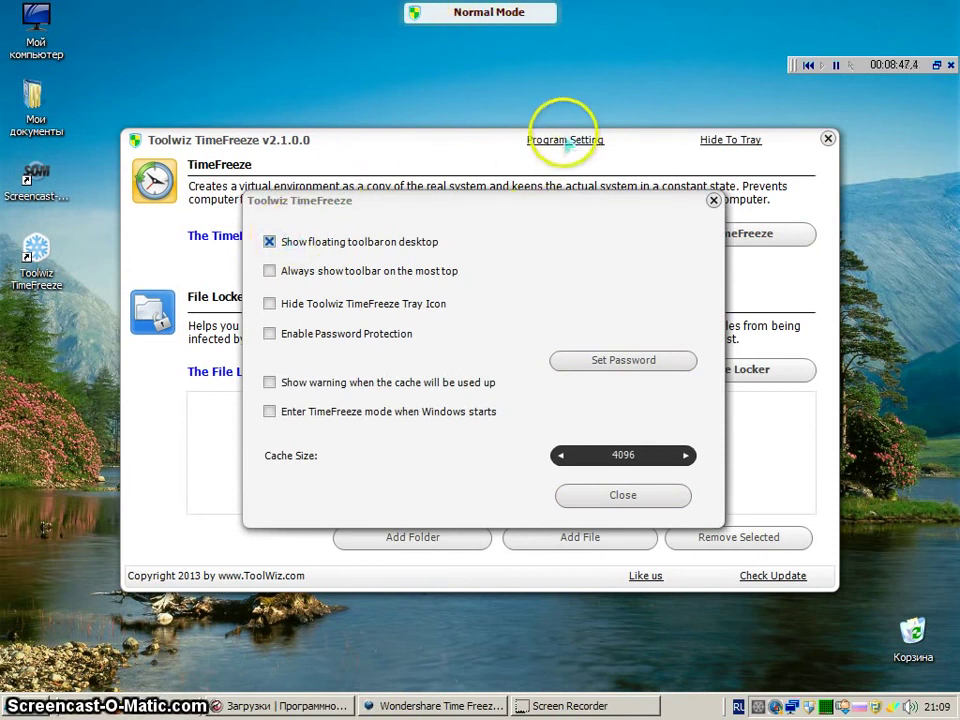
left_click(269, 241)
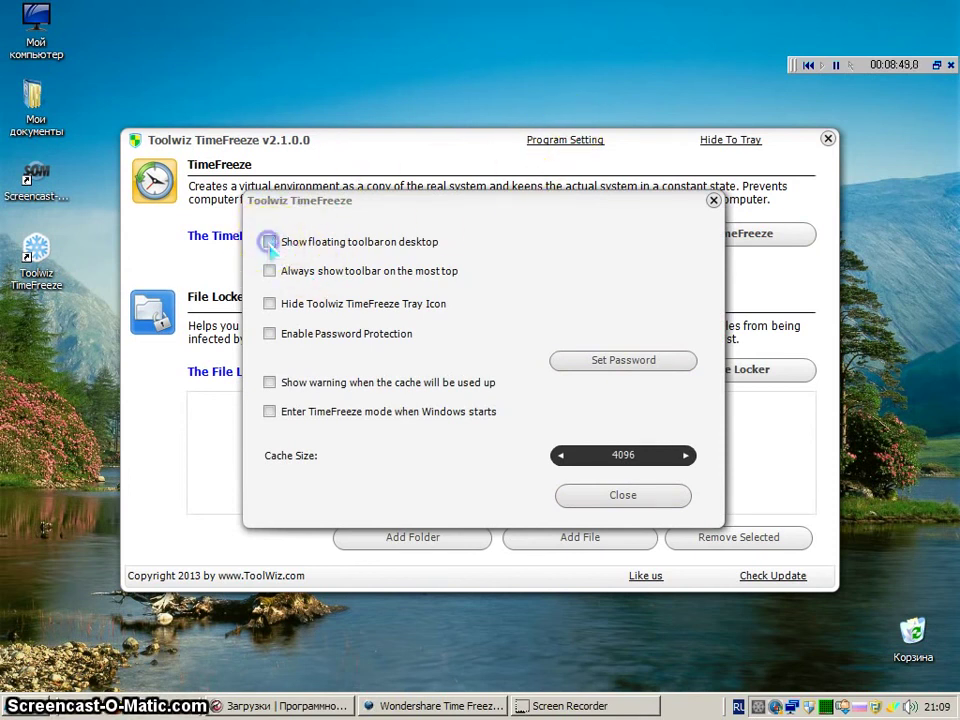
left_click(620, 494)
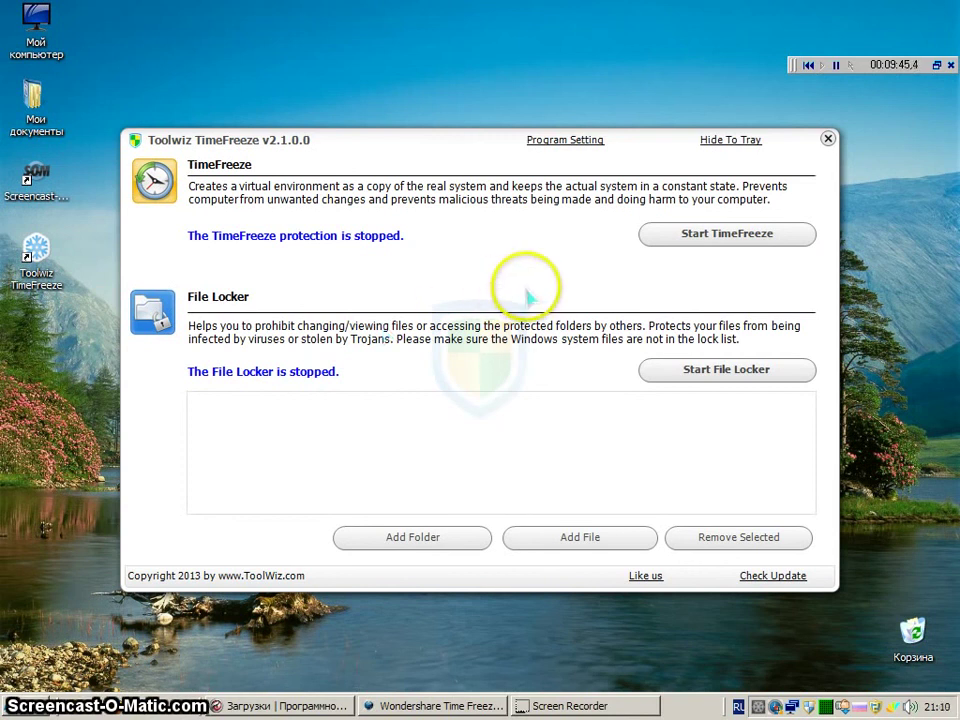
Start the TimeFreeze protection again and turn it off with all the changes saved, closing the exit notification.
left_click(748, 235)
left_click(480, 415)
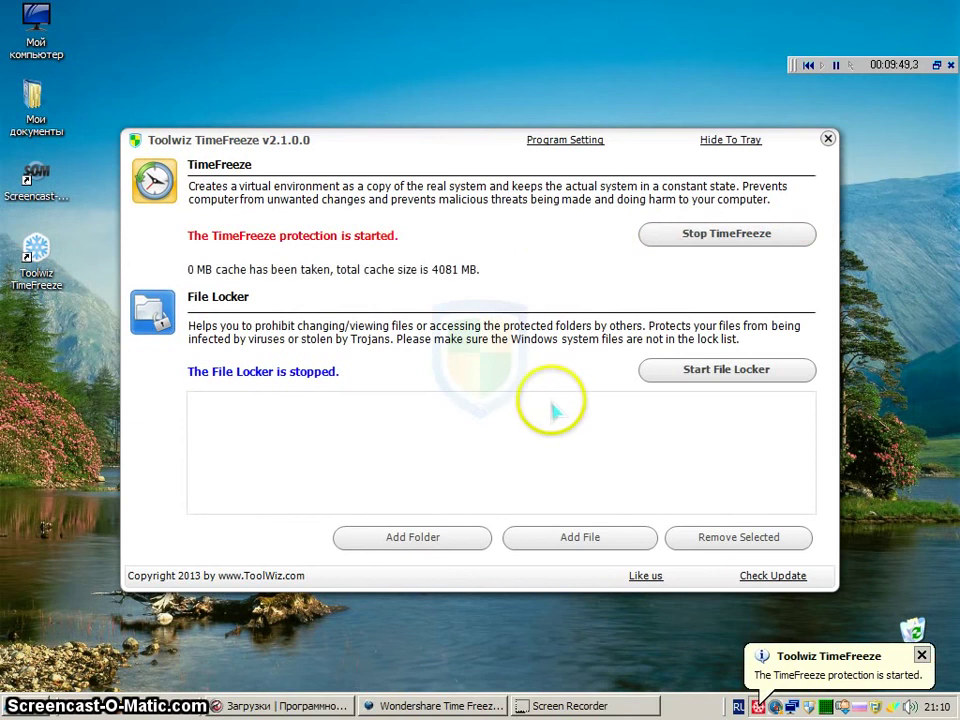
left_click(734, 243)
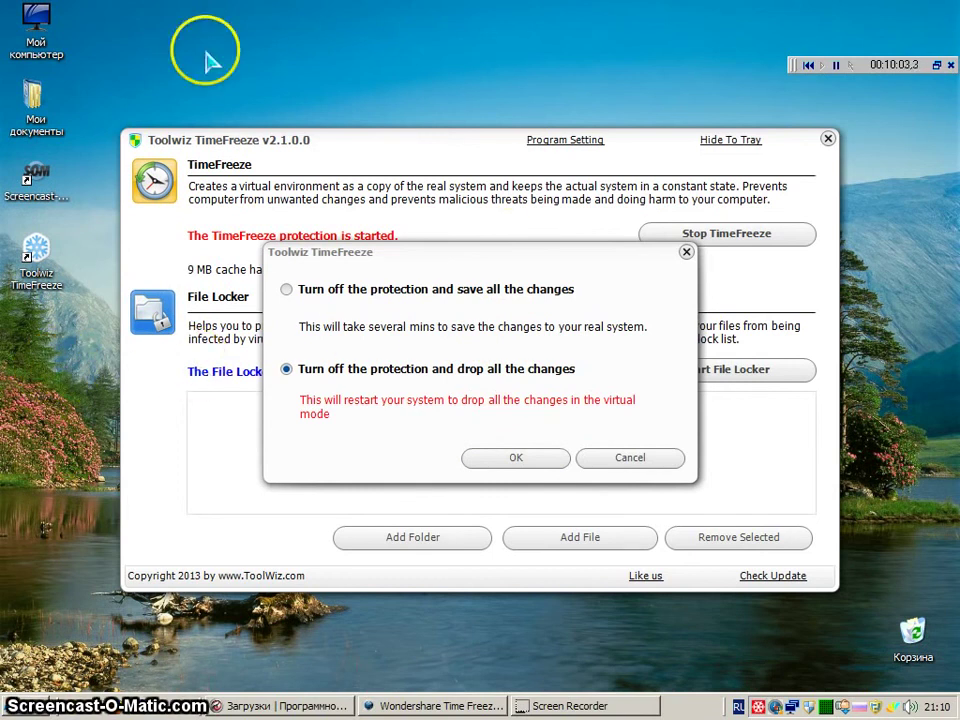
left_click(286, 289)
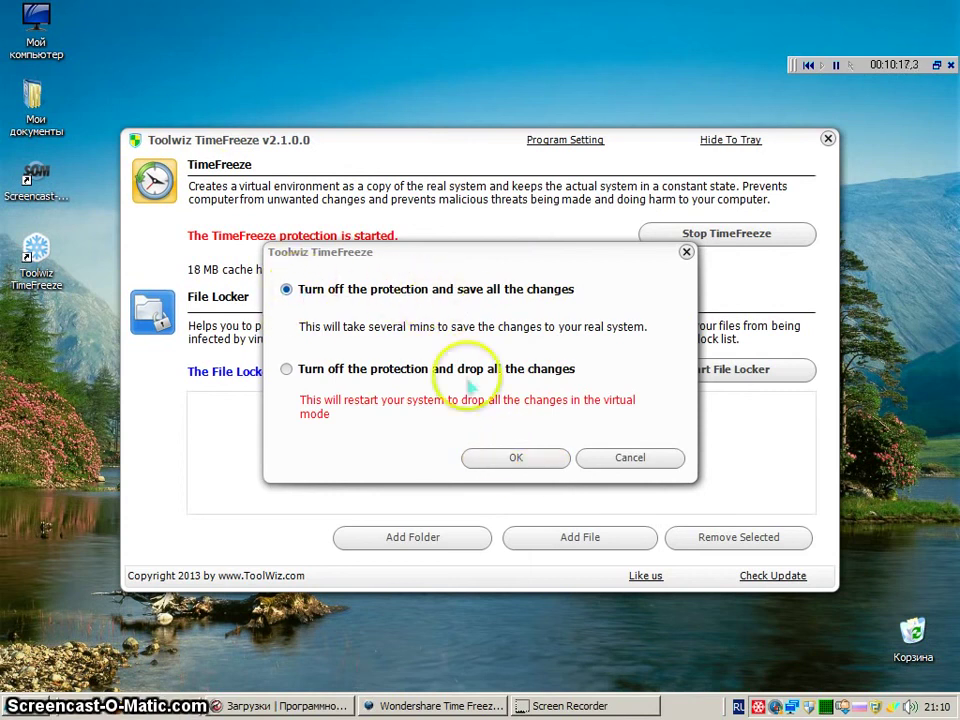
left_click(540, 457)
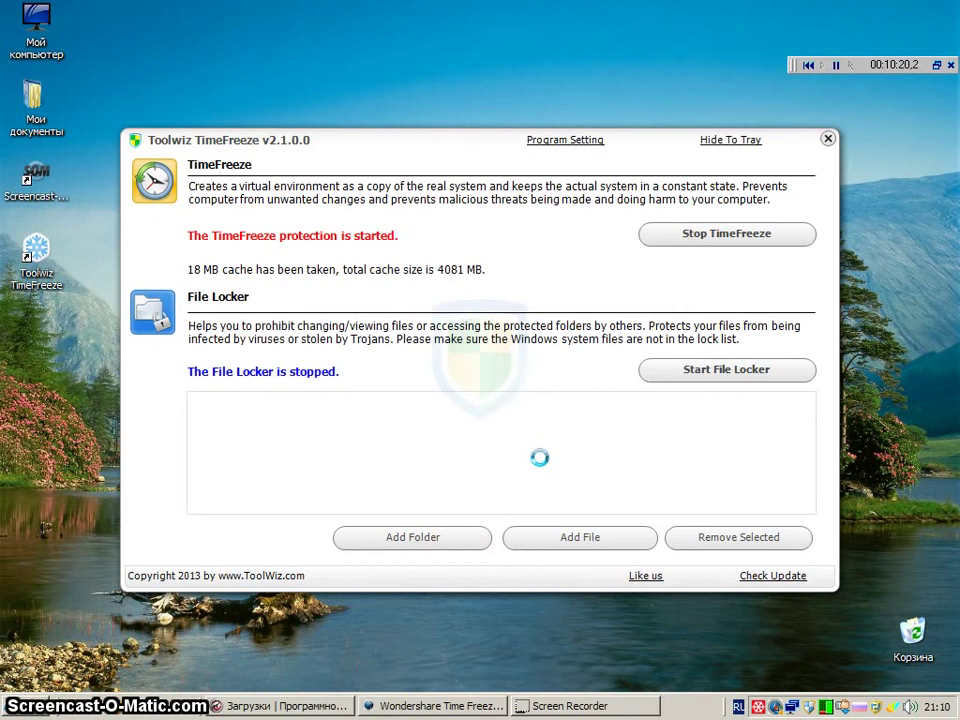
left_click(619, 268)
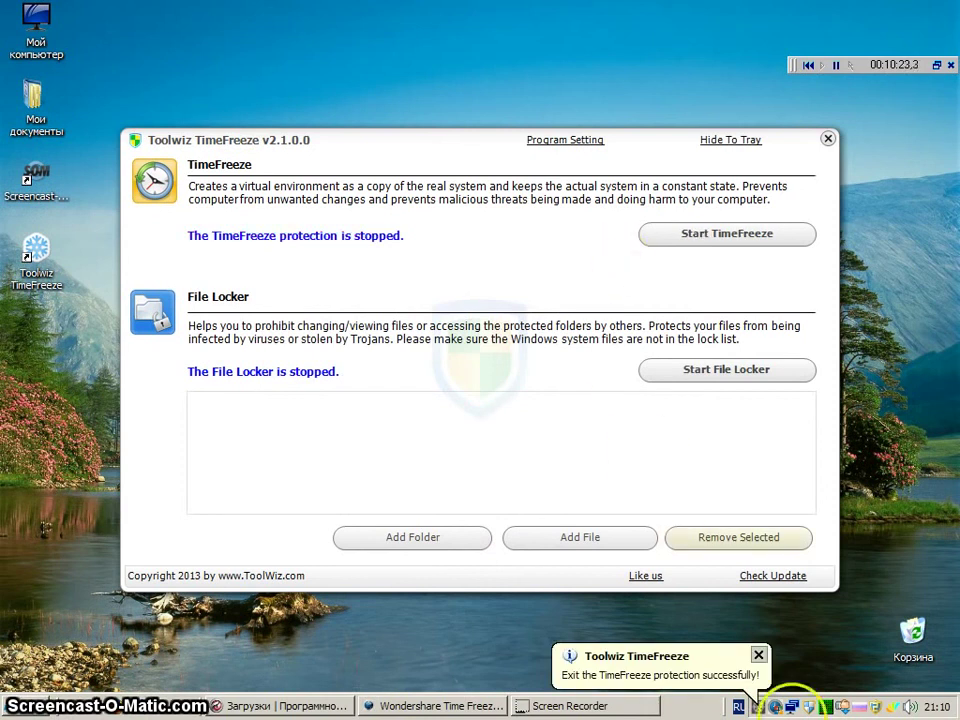
left_click(758, 655)
Quit the TimeFreeze program completely and confirm the exit.
left_click(828, 138)
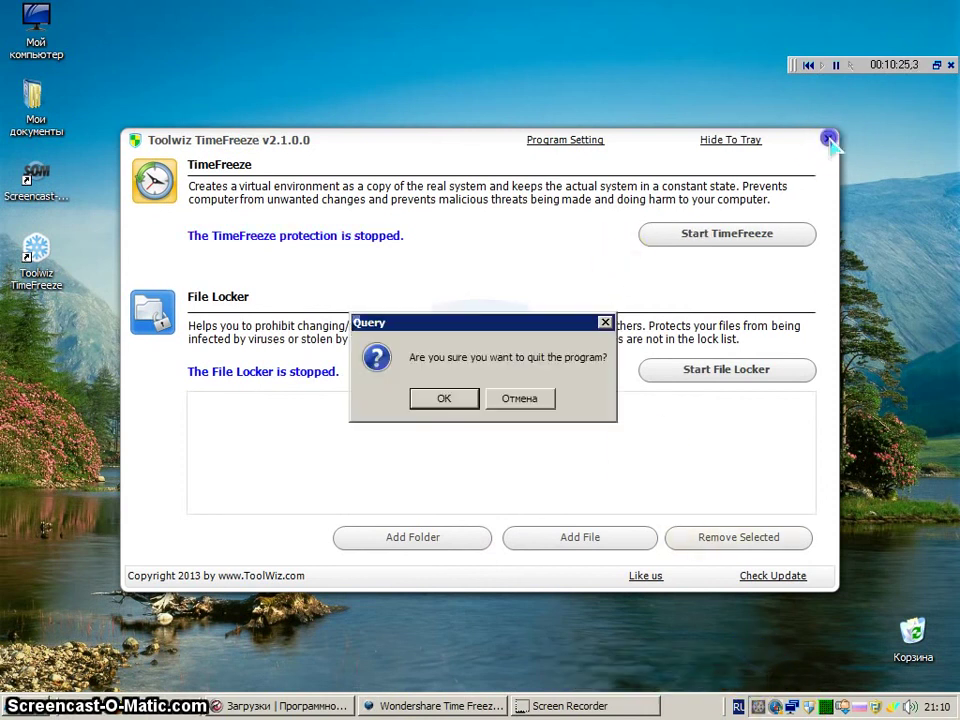
left_click(443, 399)
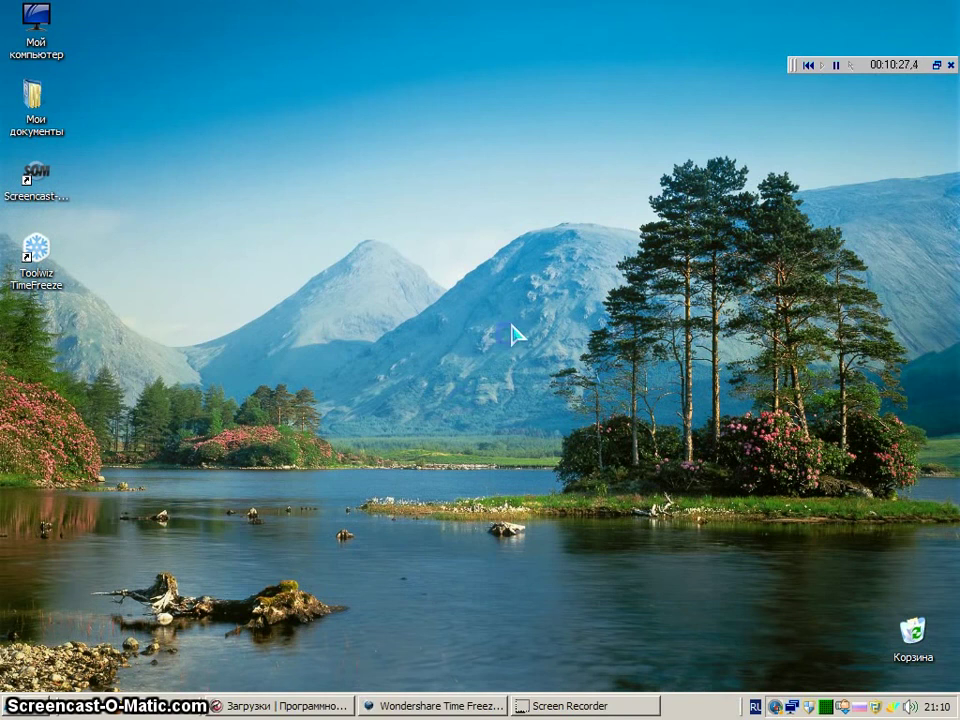
left_click(484, 309)
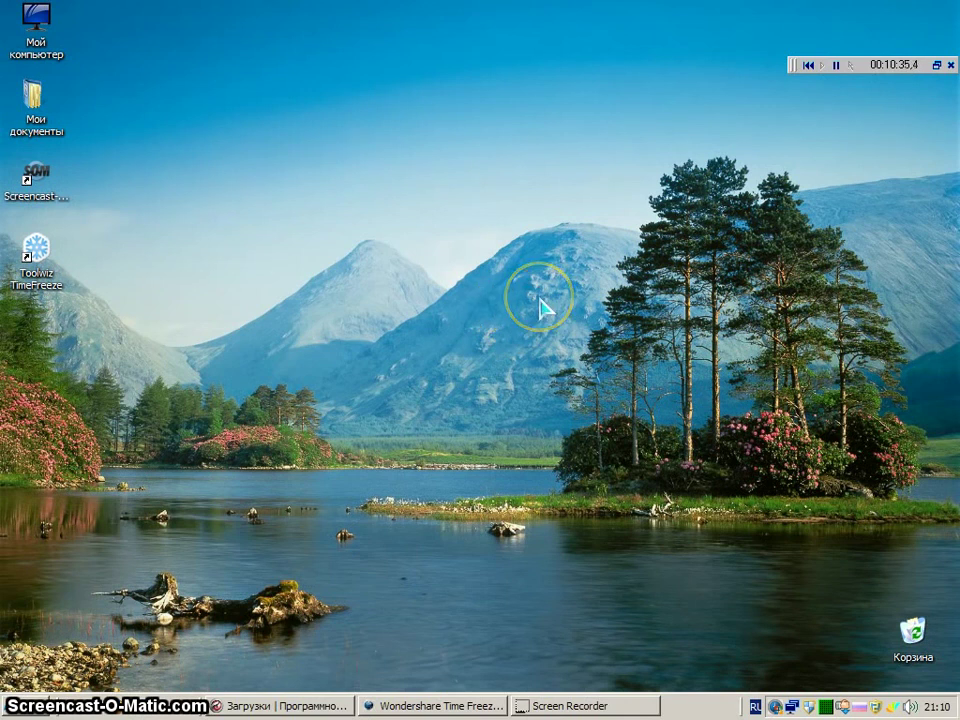
left_click(588, 707)
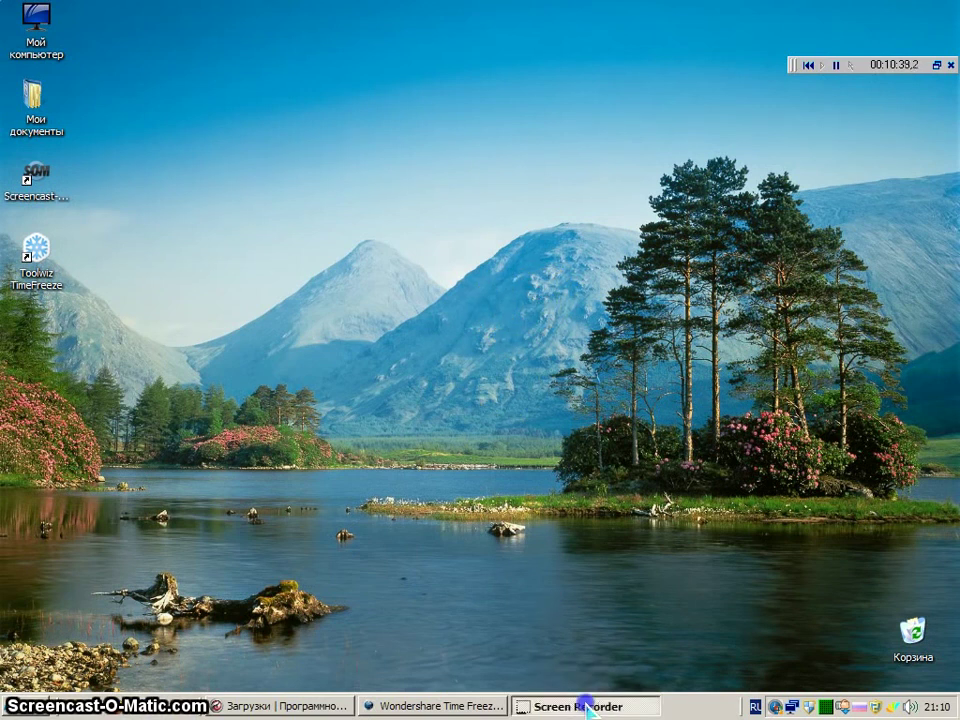